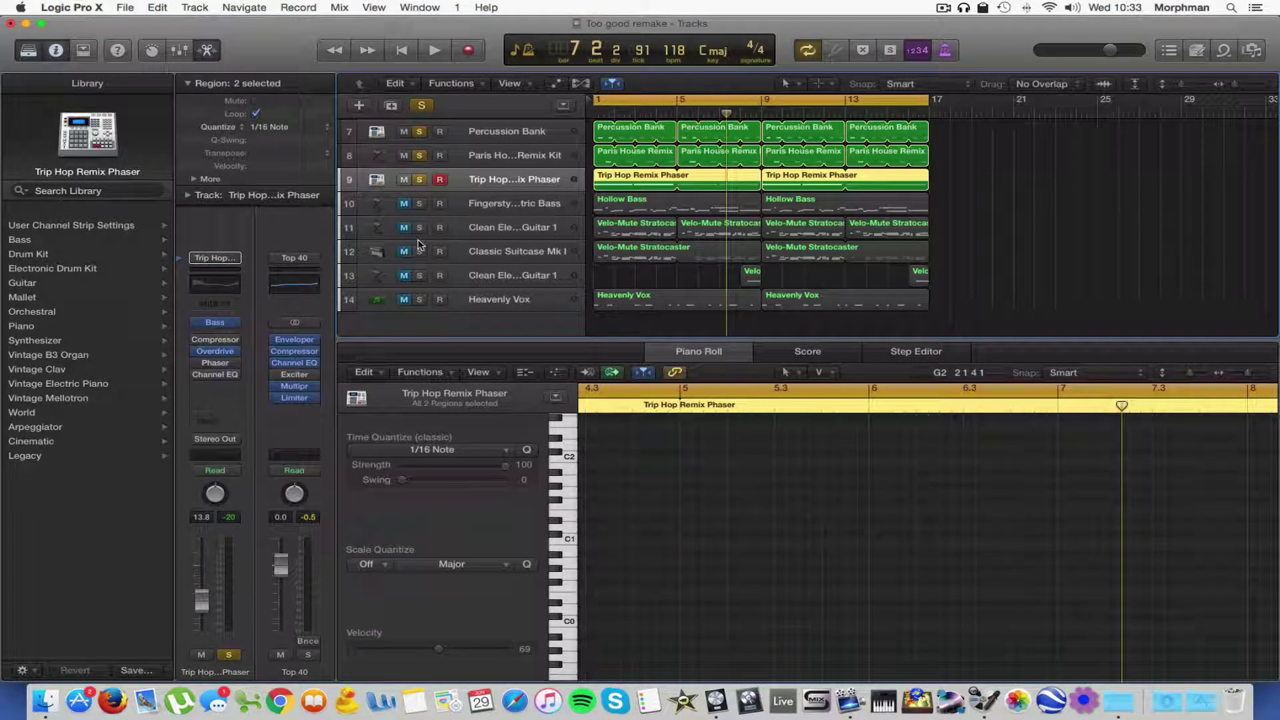
Unmute and solo only the Fingerstyle Electric Bass track, then briefly view its EXS24 sampler.
click(1142, 236)
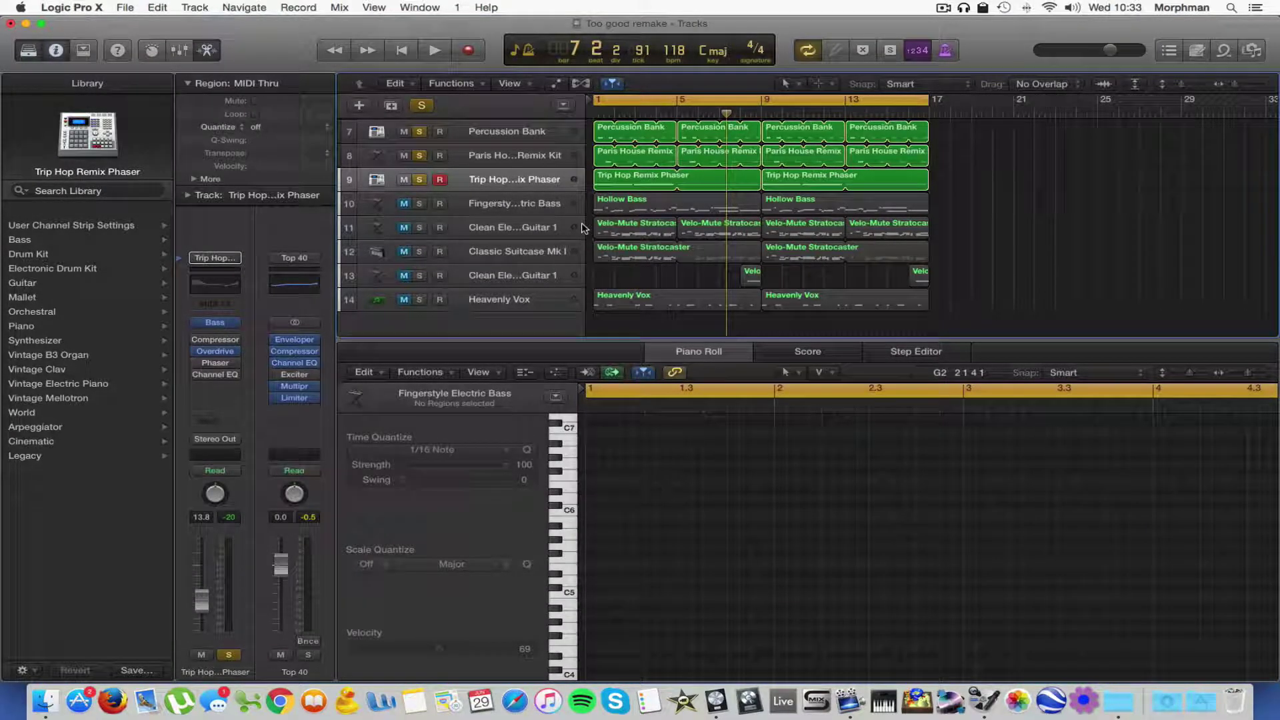
click(493, 198)
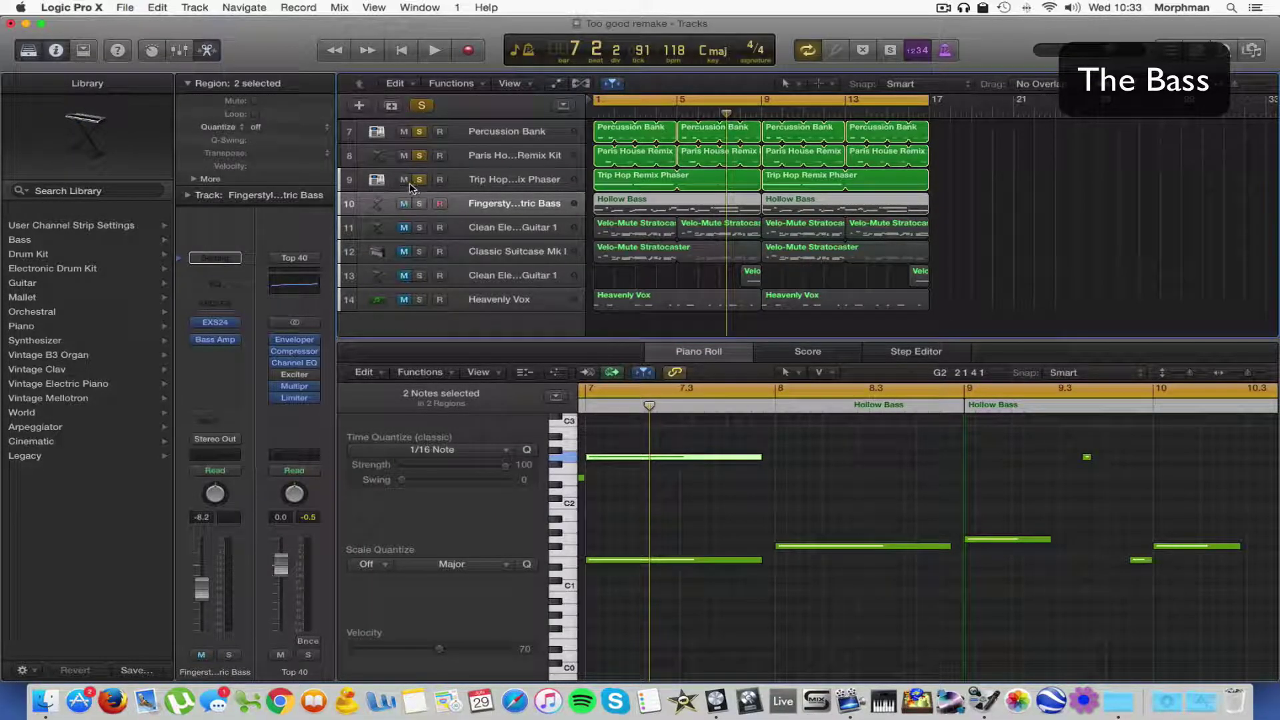
alt+click(421, 185)
click(405, 204)
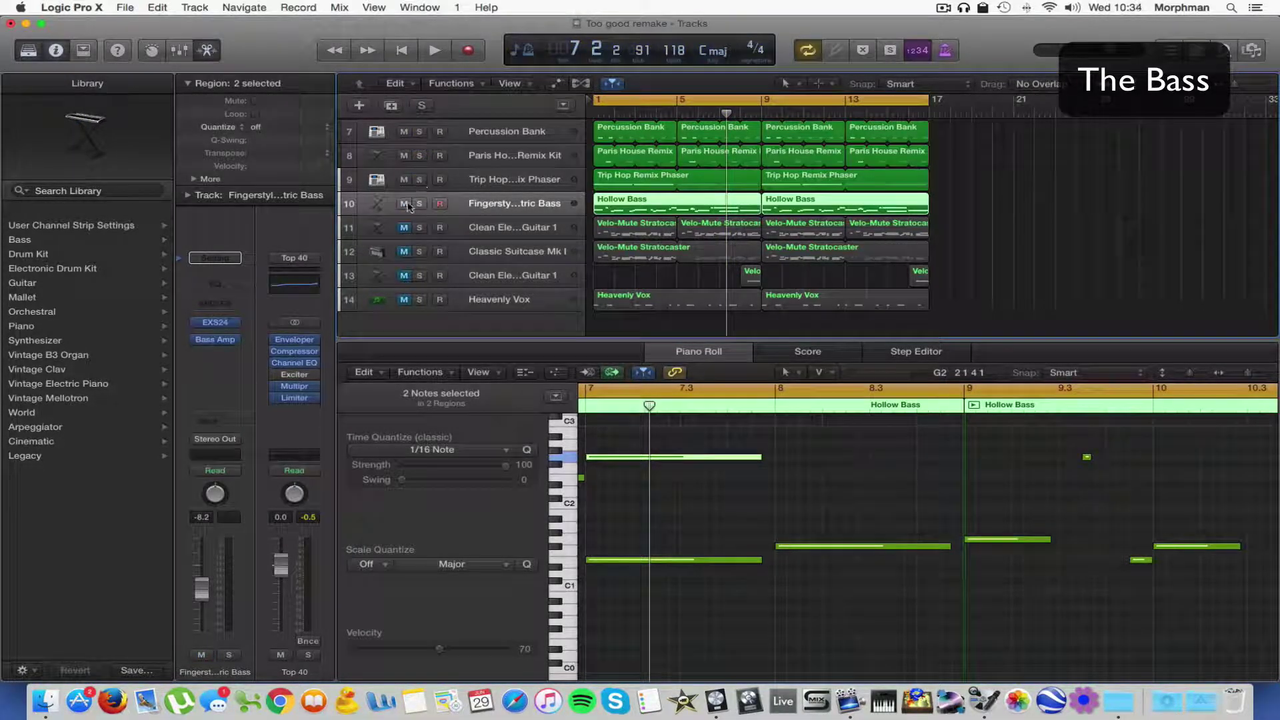
click(420, 204)
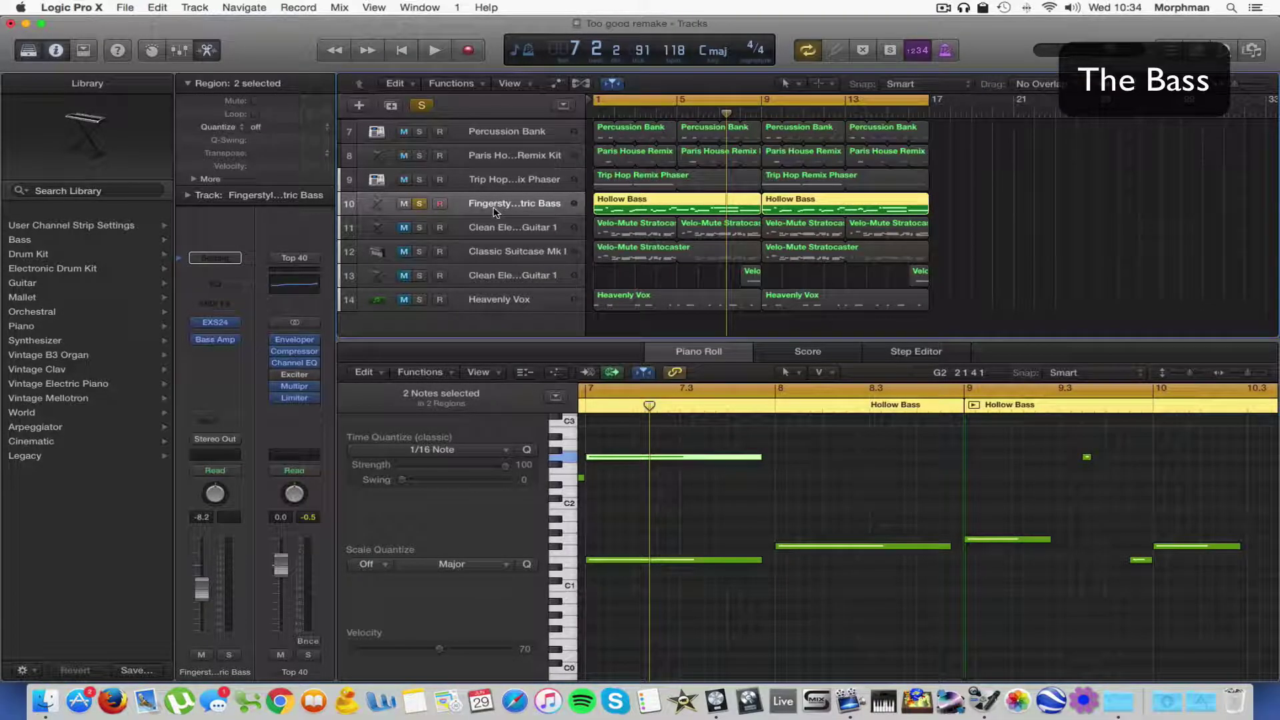
click(216, 323)
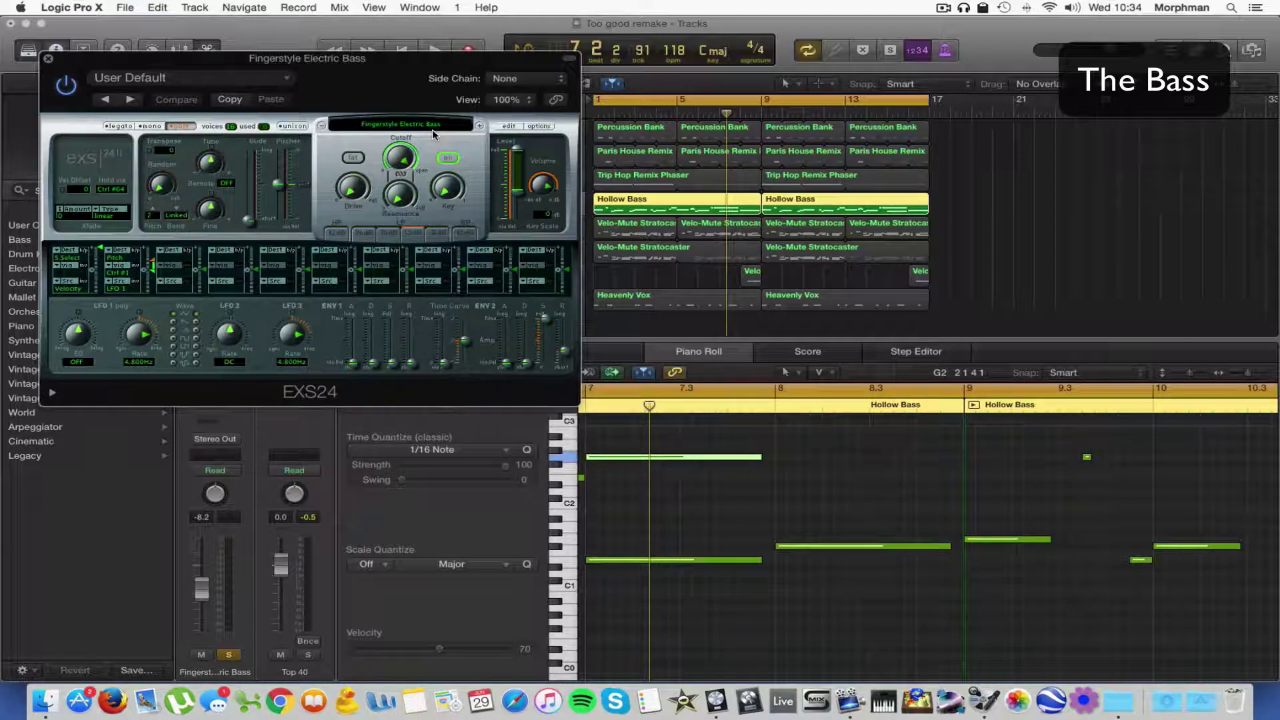
click(48, 59)
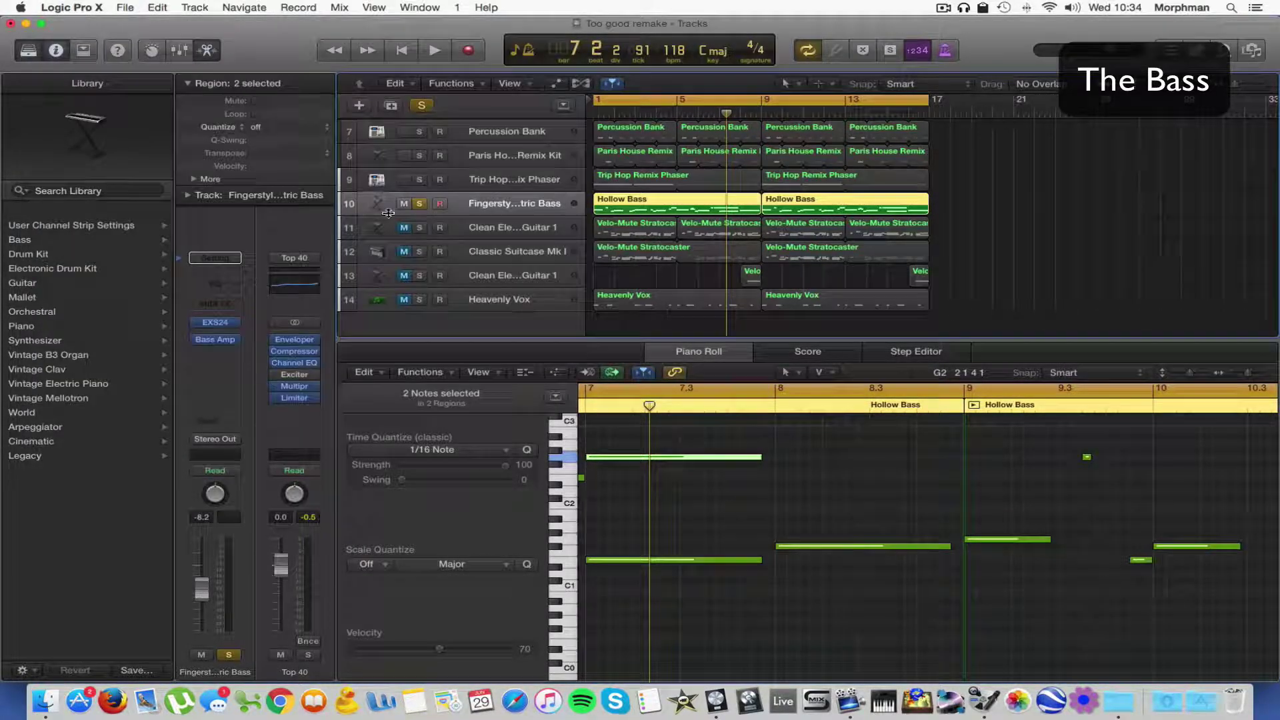
Open Bass Amp Designer, move it aside to show the tracks, and play the soloed bass.
click(221, 340)
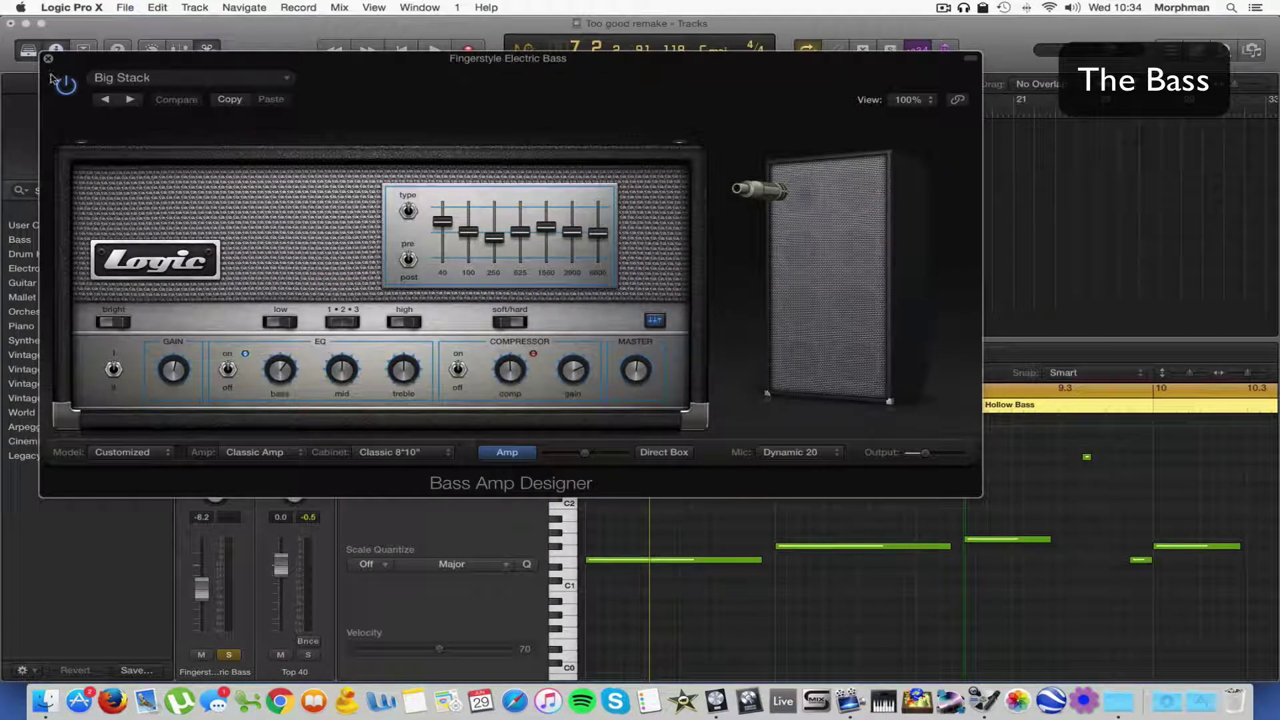
drag(111, 63, 746, 170)
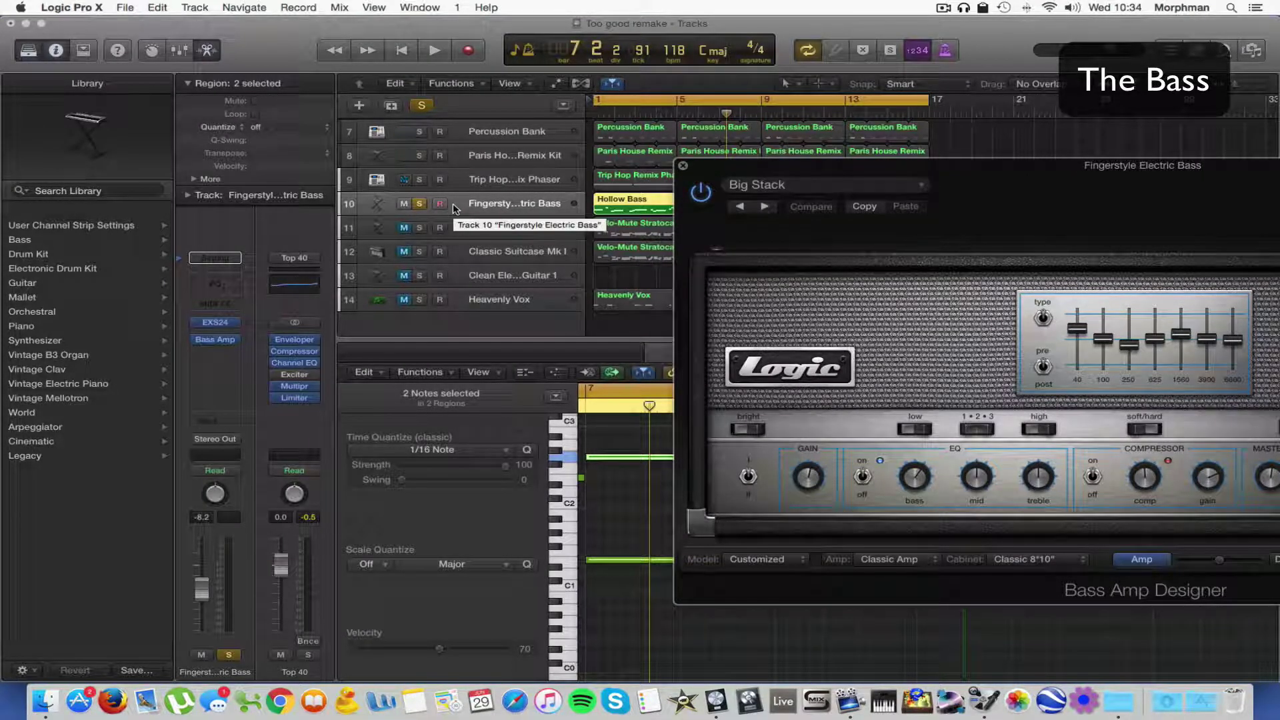
key(space)
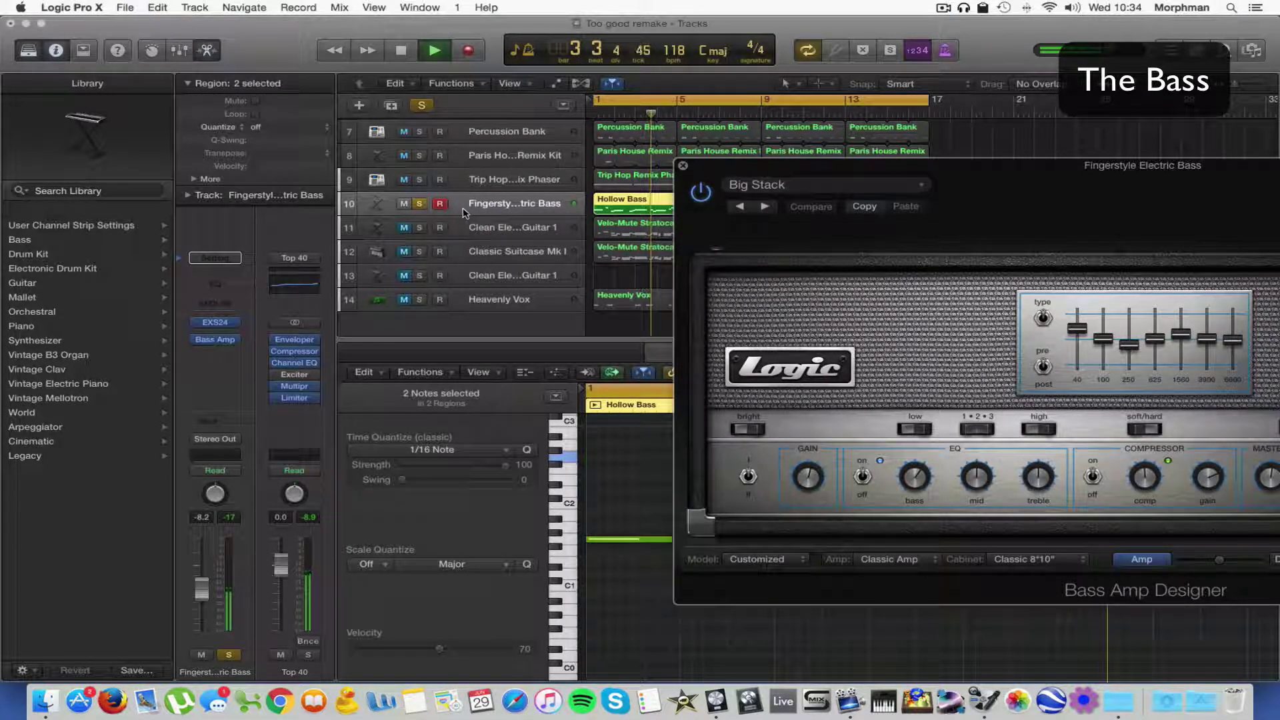
Close the Bass Amp Designer window and stop playback.
key(super+w)
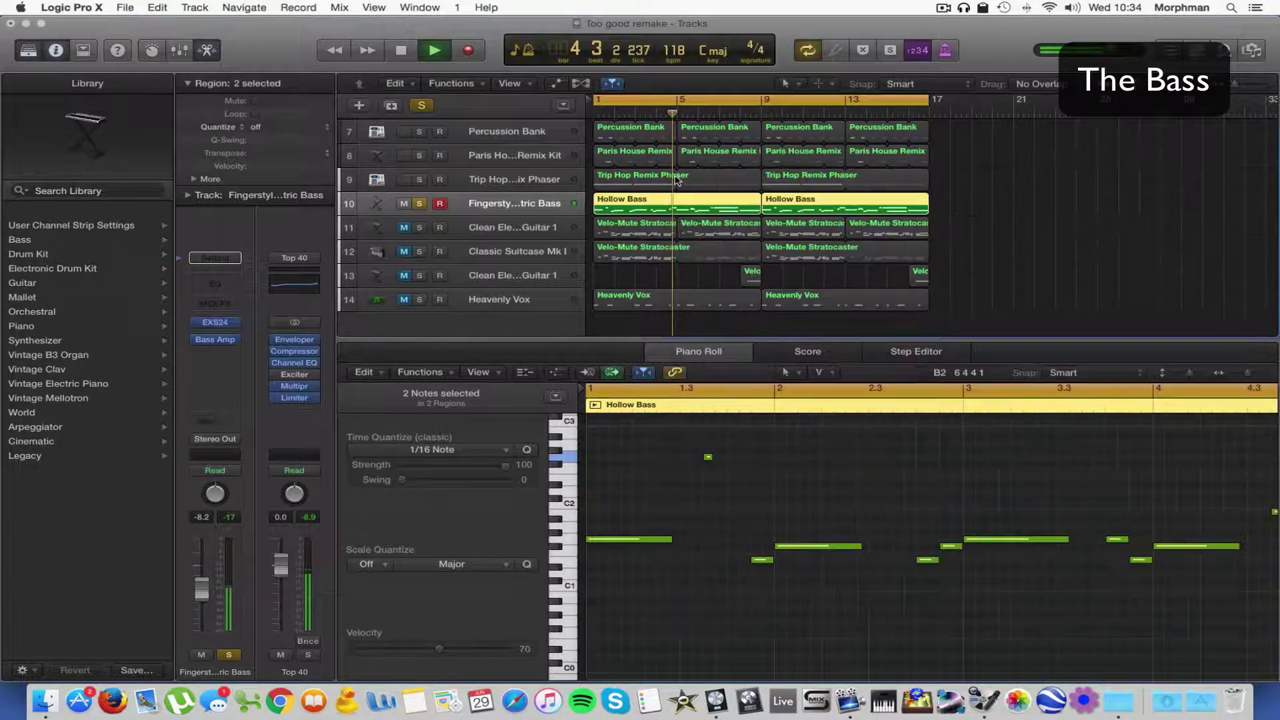
scroll(667, 534, up, 2)
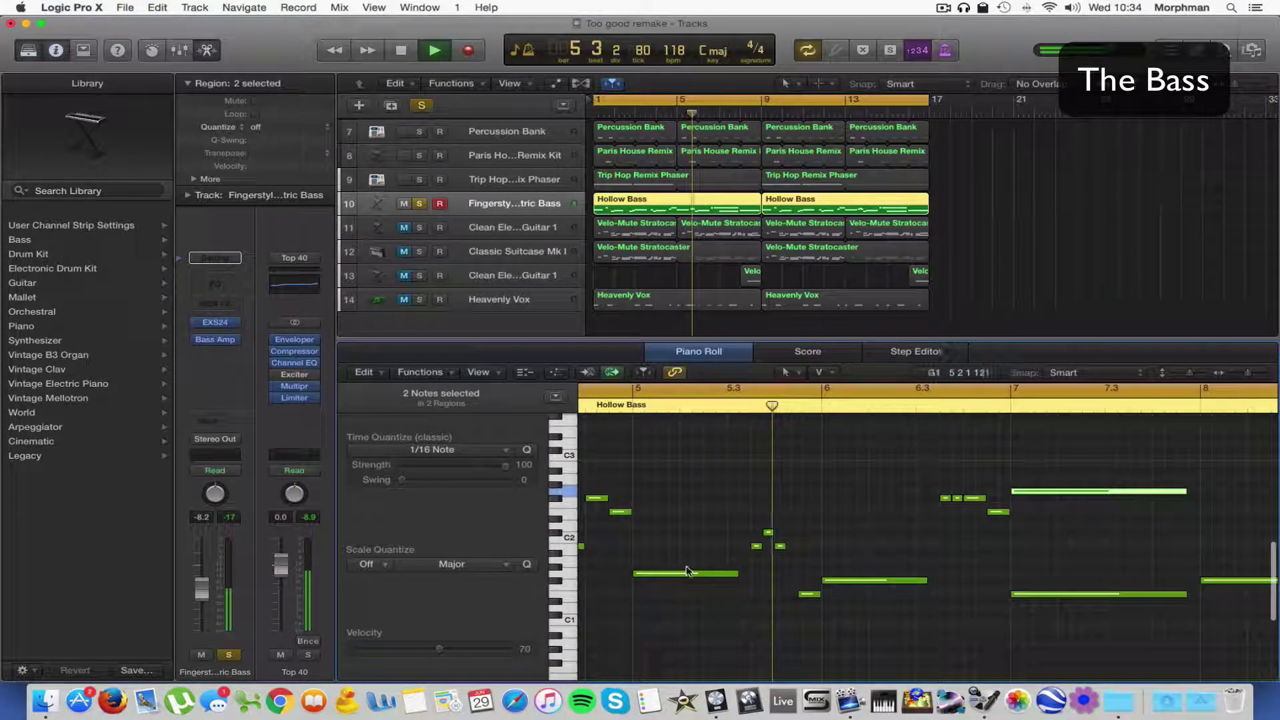
key(space)
Hide Library and Inspector, zoom the editor to bars 1–13, and play the bass line through.
click(28, 52)
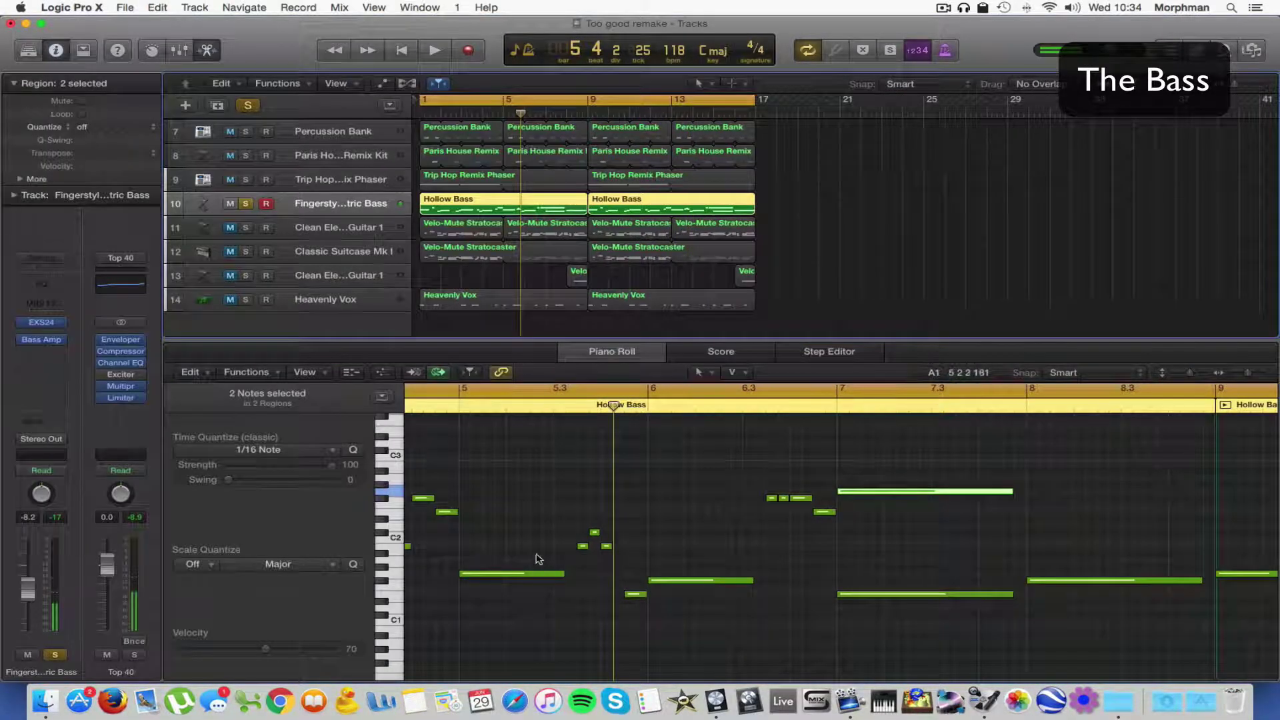
scroll(541, 548, left, 5)
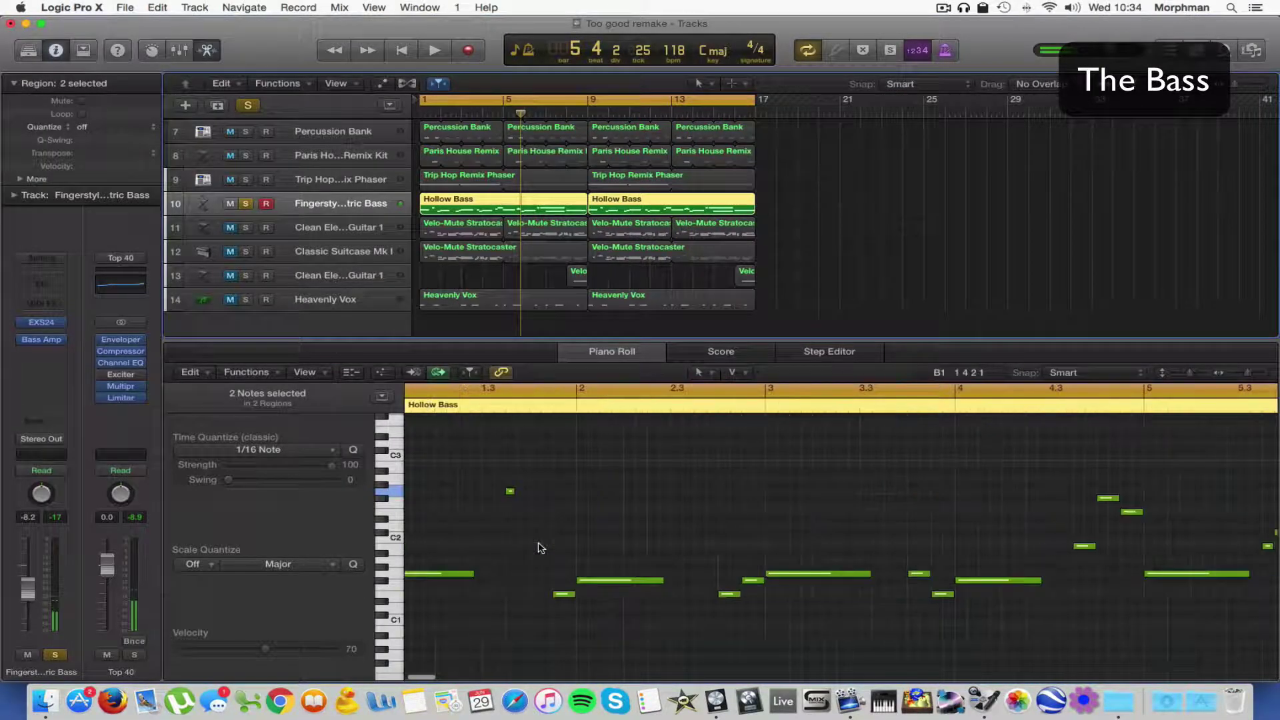
click(56, 53)
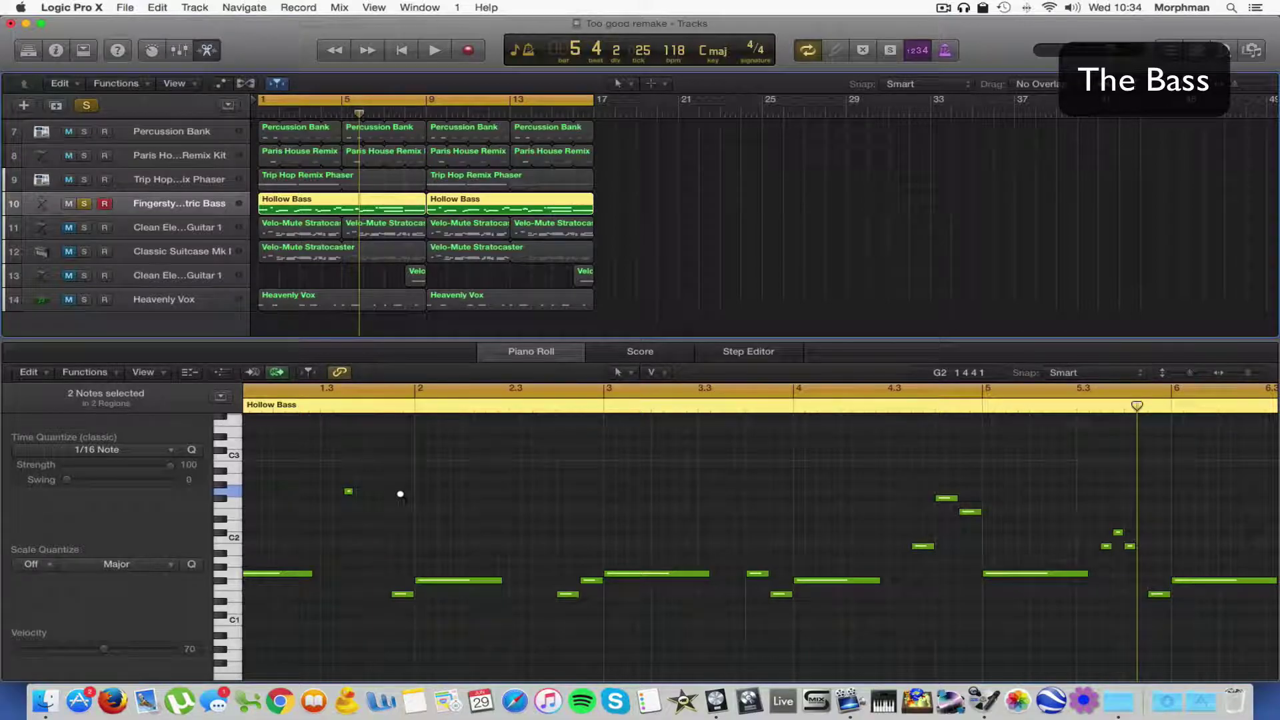
key(super+Left)
key(super+Left)
key(super+Left)
key(super+Left)
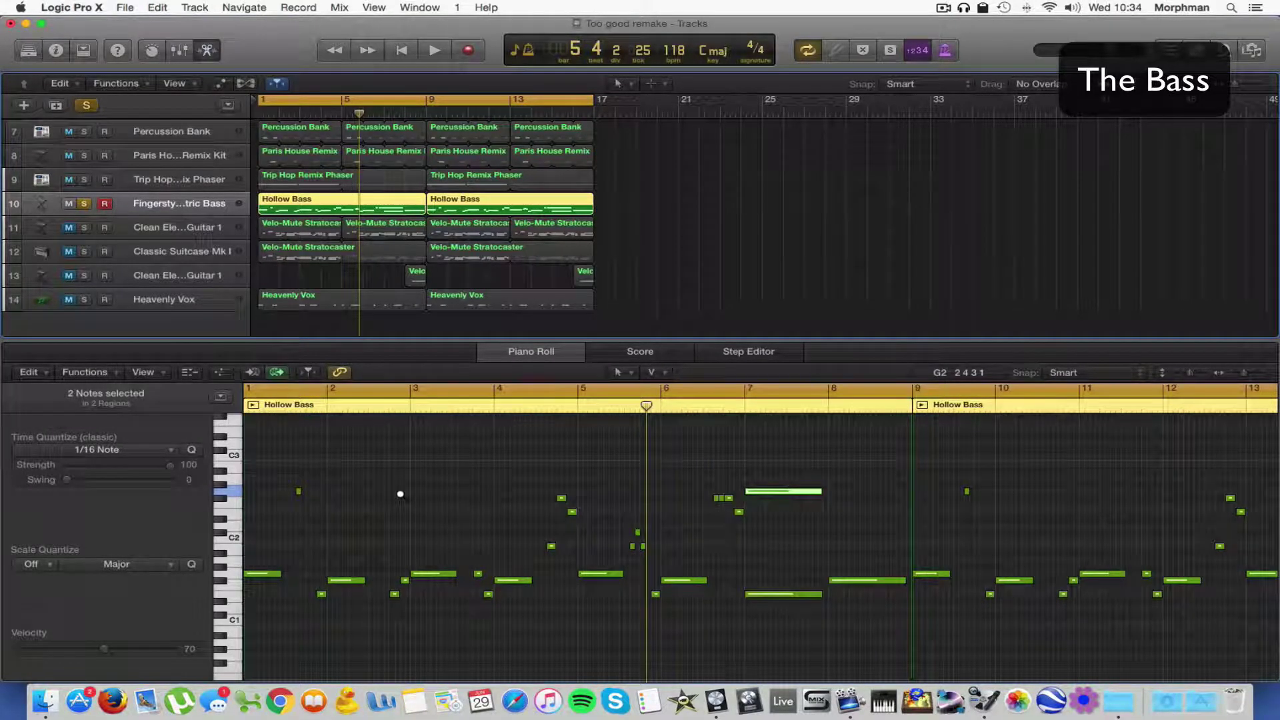
key(space)
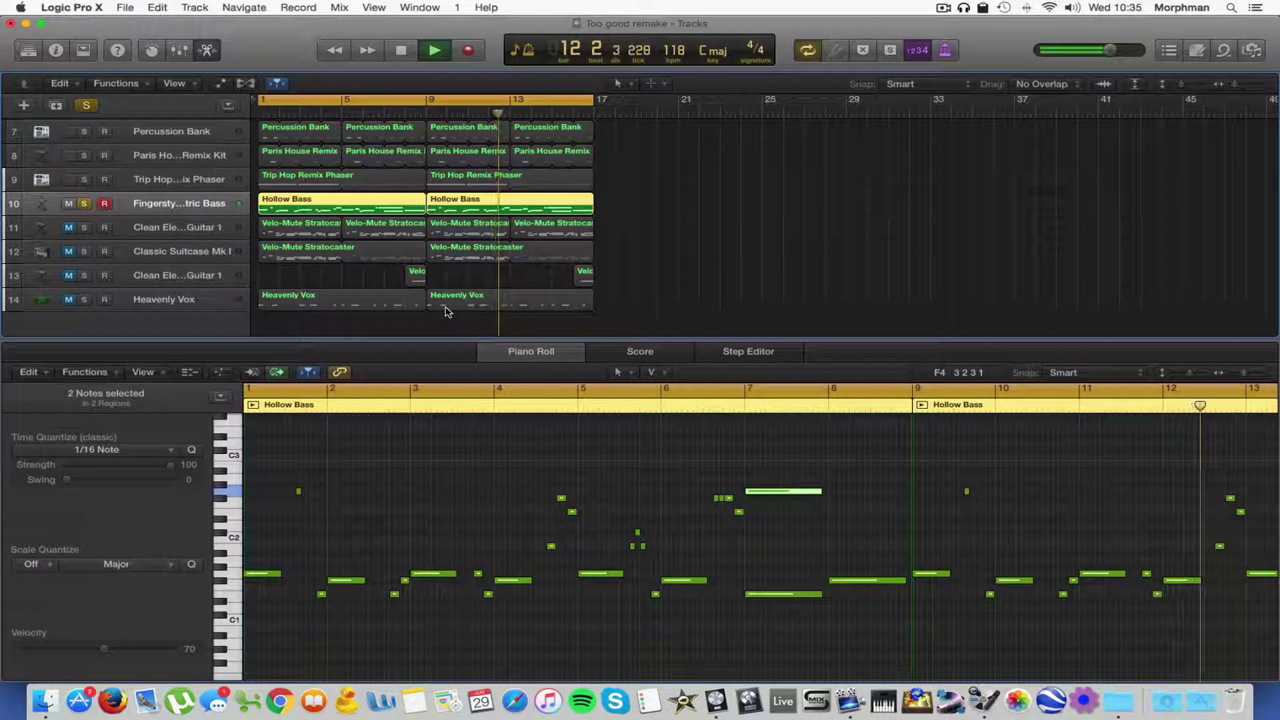
key(space)
Solo Clean Electric Guitar 1 instead of the bass, restore the Inspector, and play it.
click(167, 230)
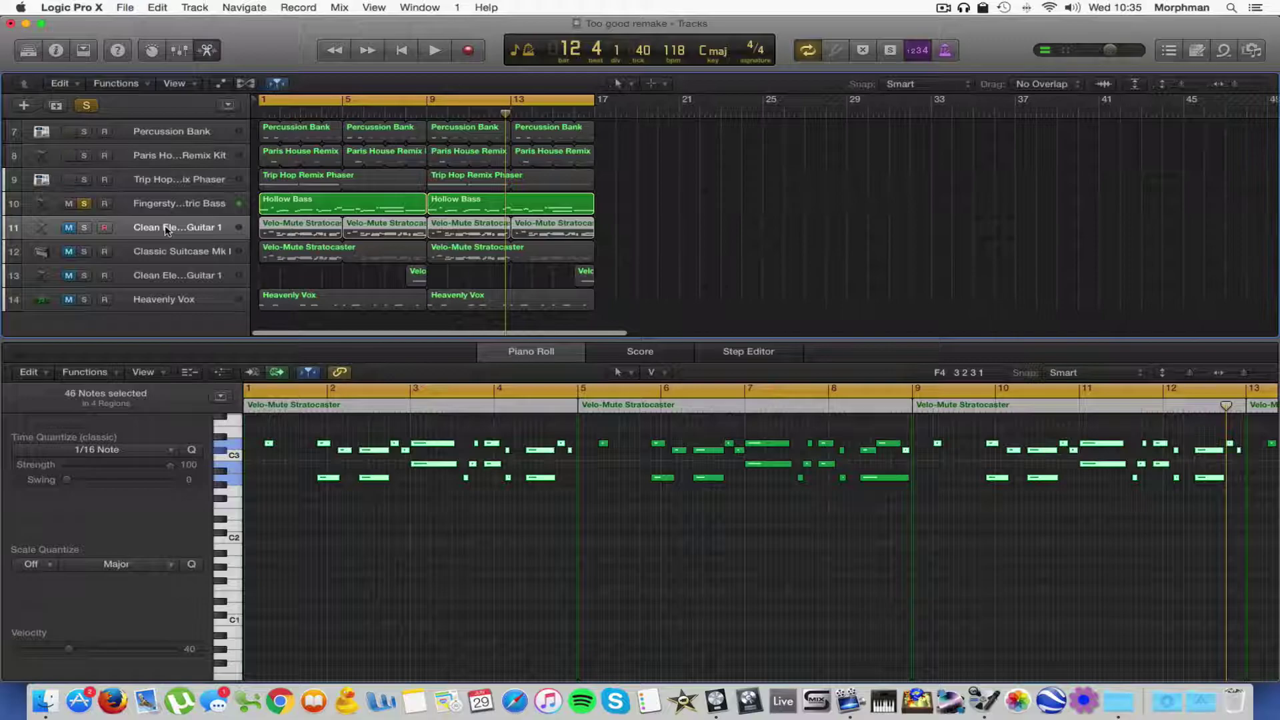
click(85, 228)
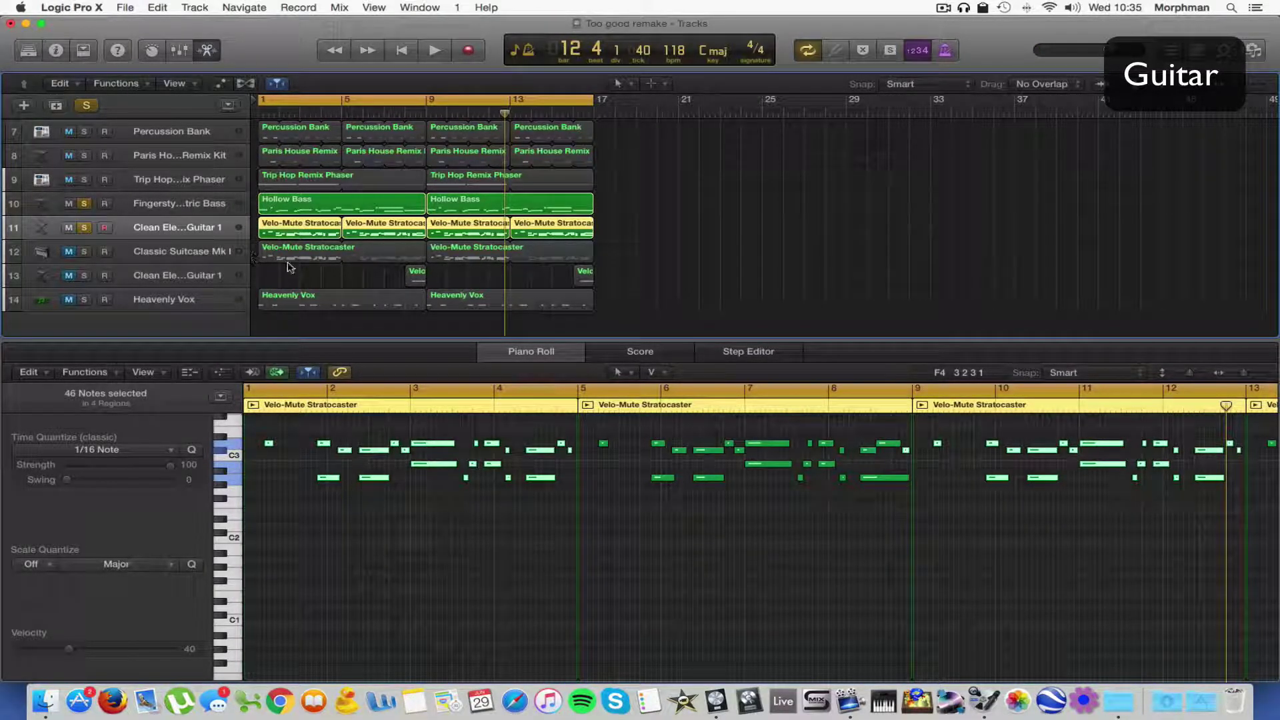
click(85, 204)
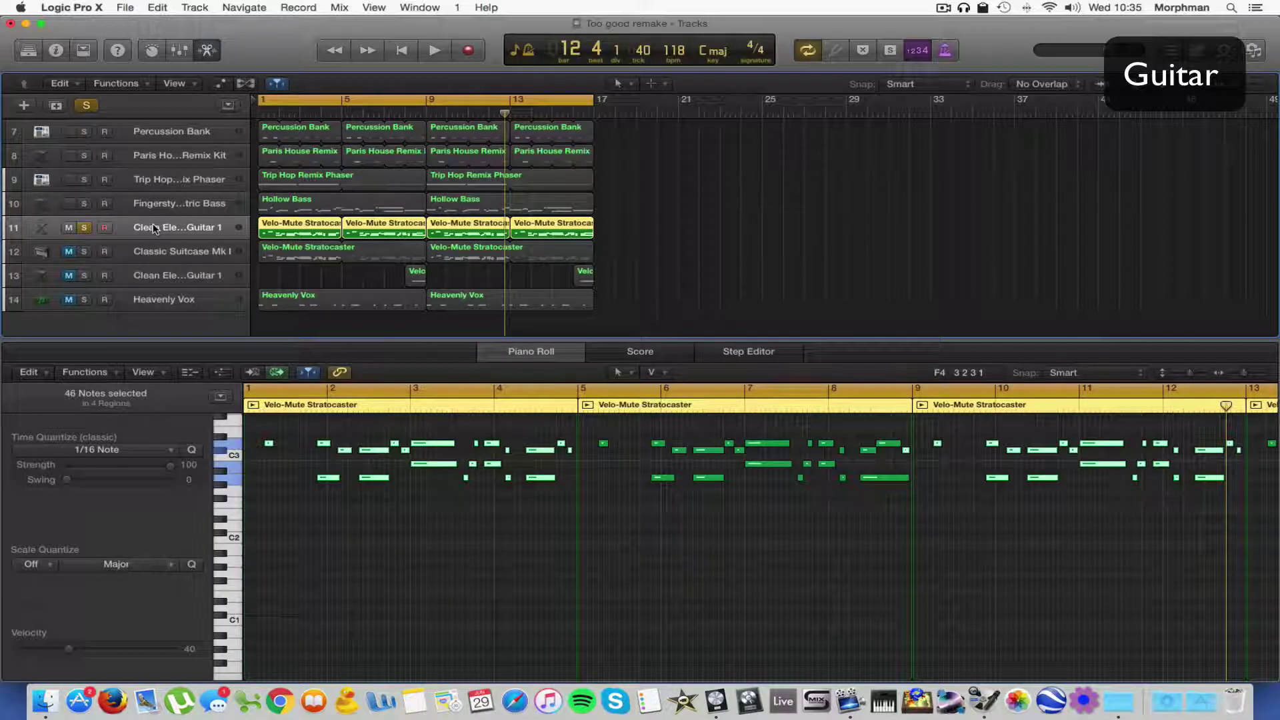
key(i)
key(space)
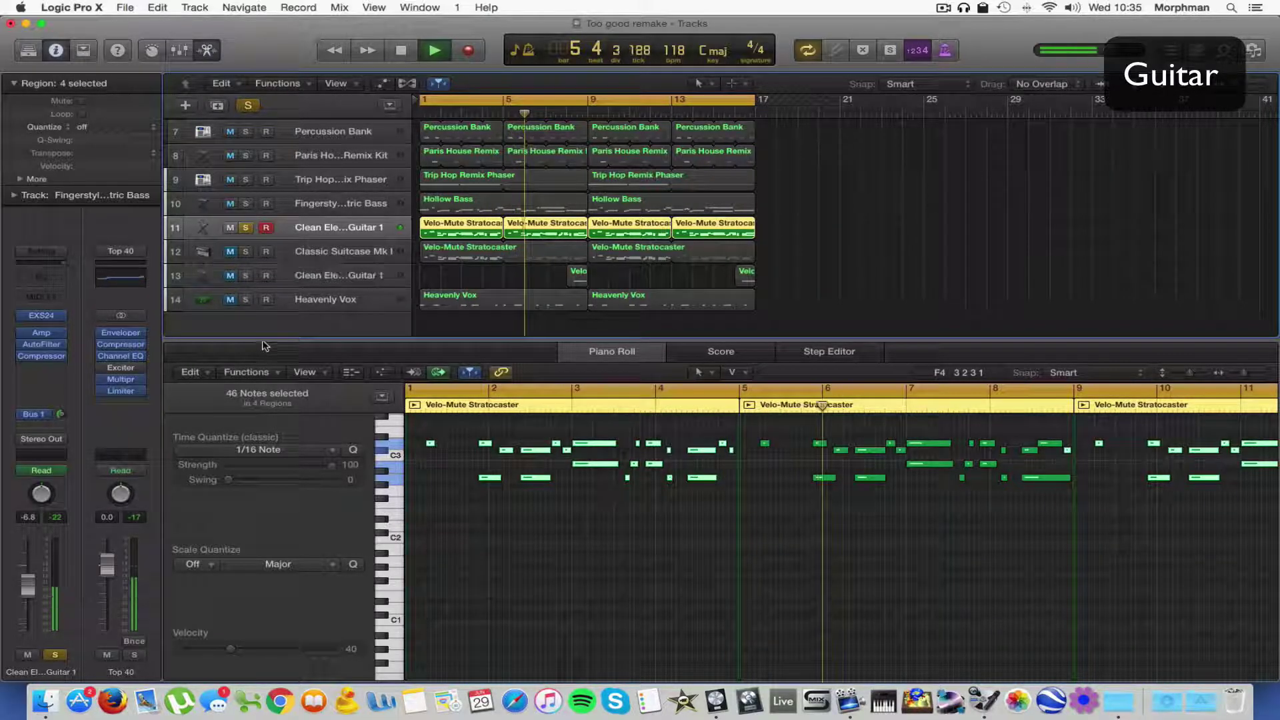
Stop playback, show the automation lanes, and open the guitar's EXS24 sampler settings.
scroll(639, 602, up, 3)
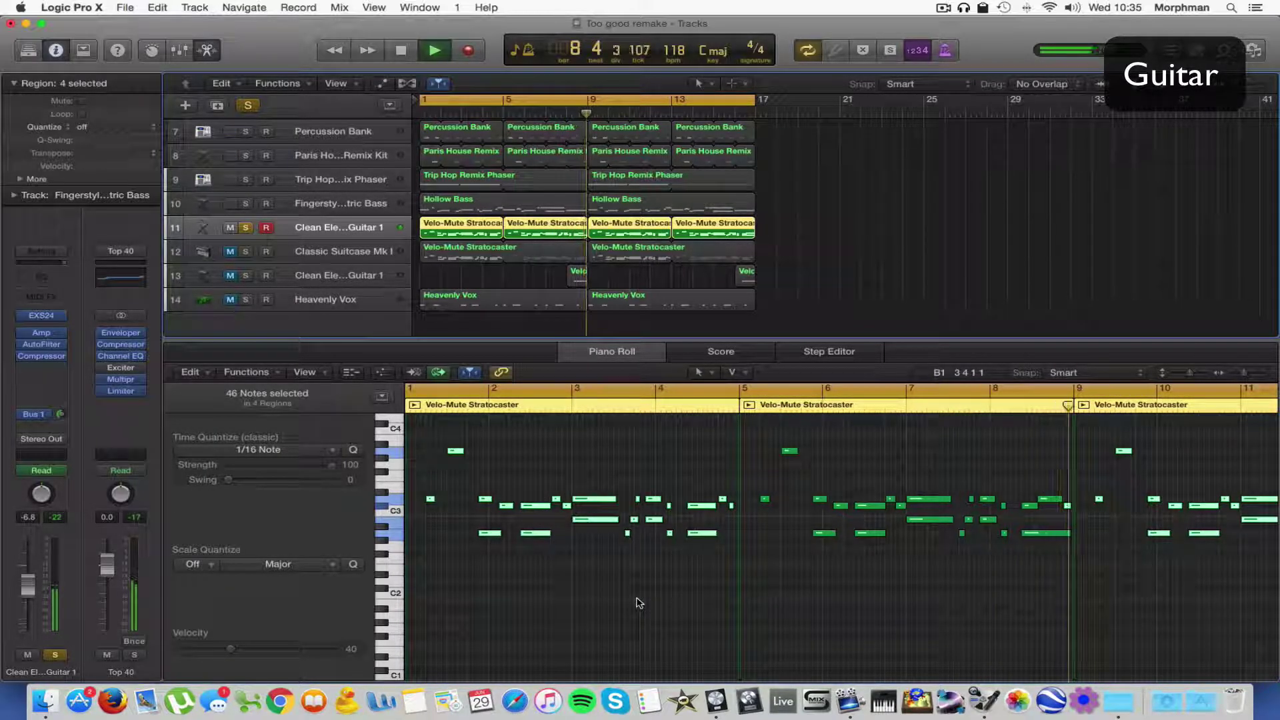
key(space)
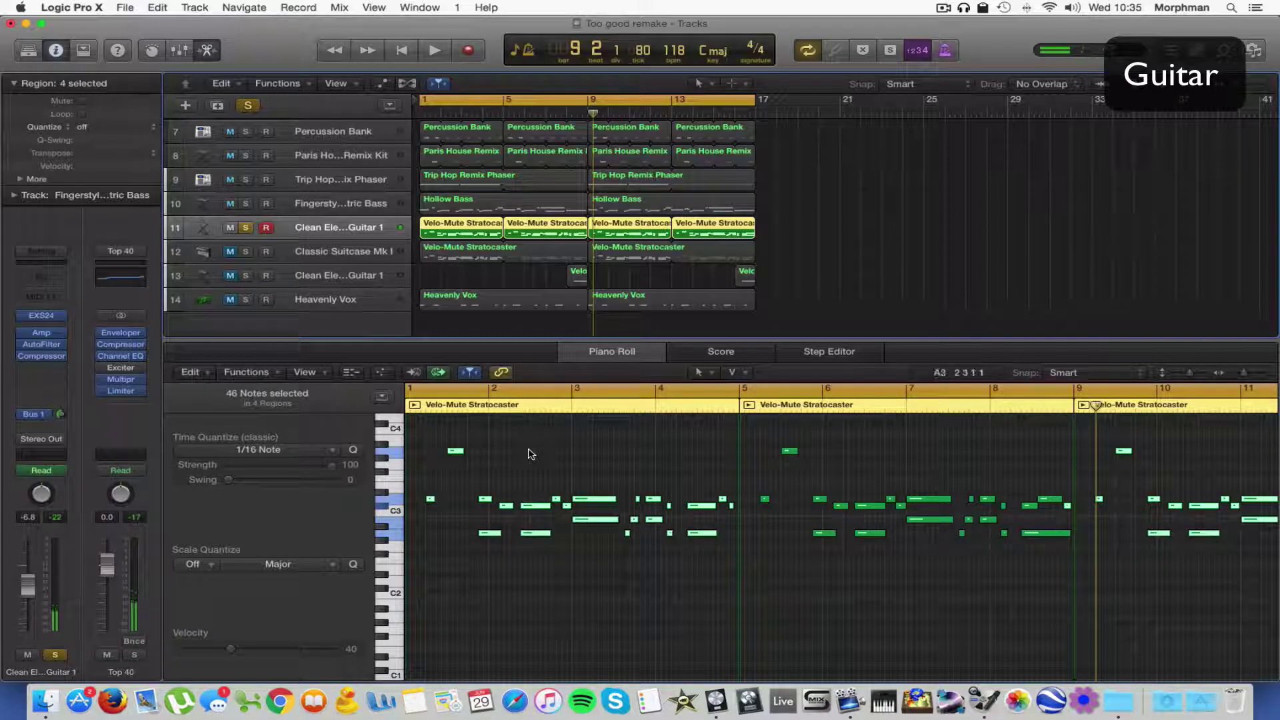
key(a)
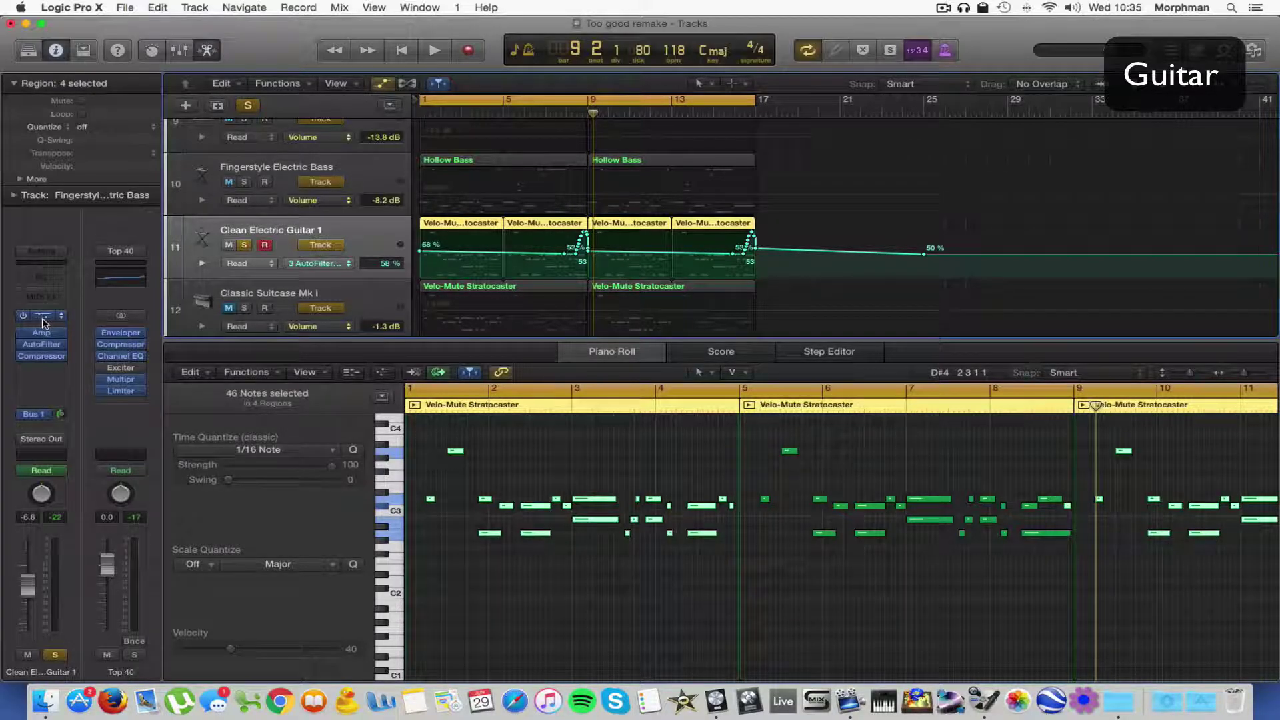
click(43, 320)
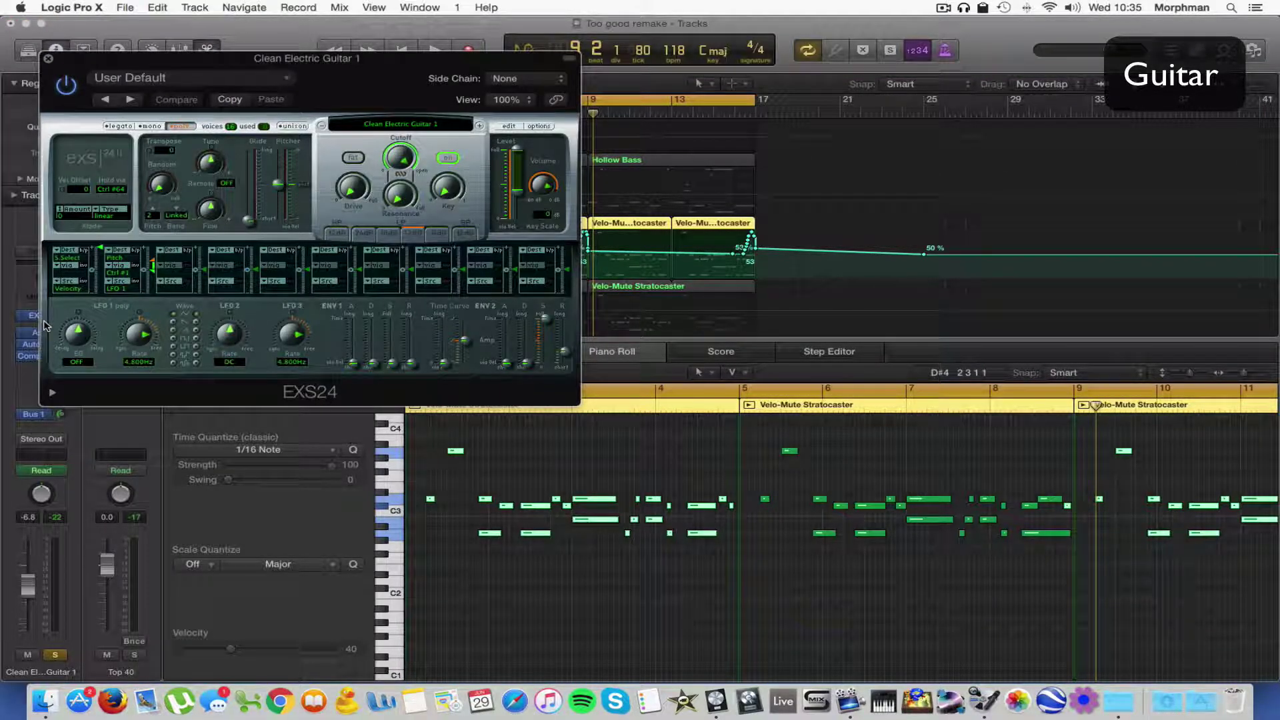
Close EXS24 and inspect the guitar's Amp Designer settings.
click(49, 59)
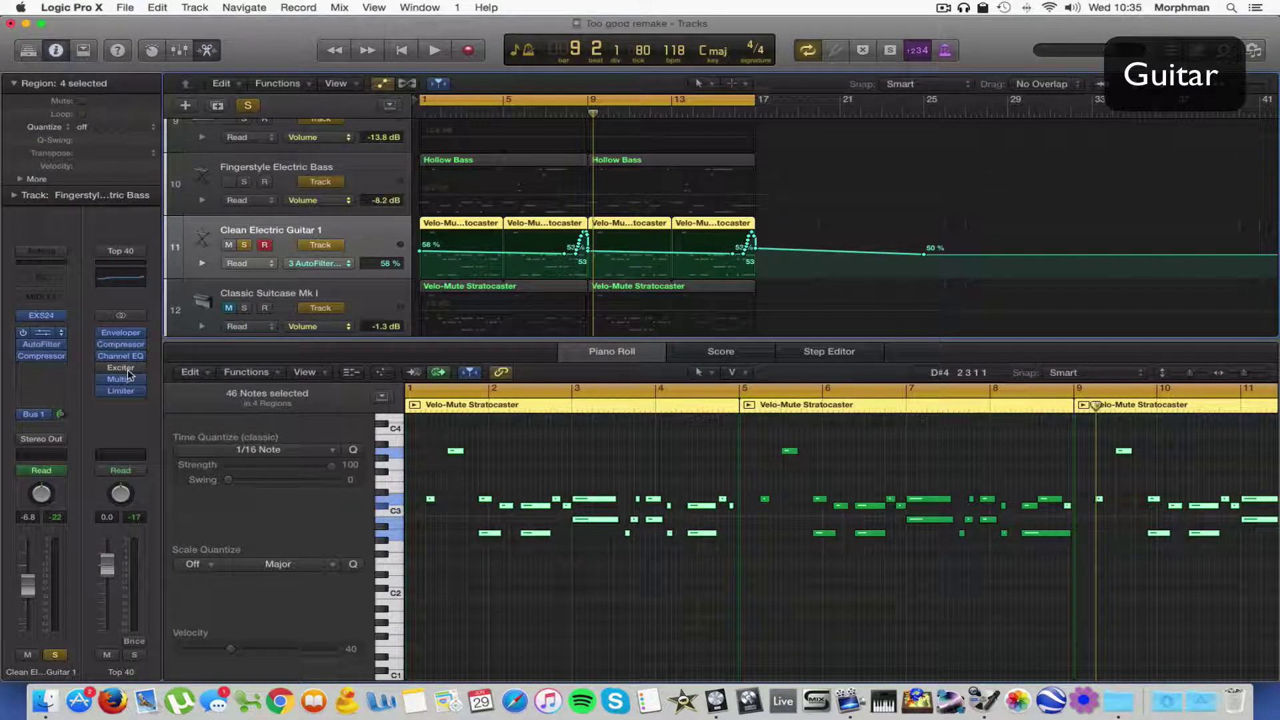
click(128, 373)
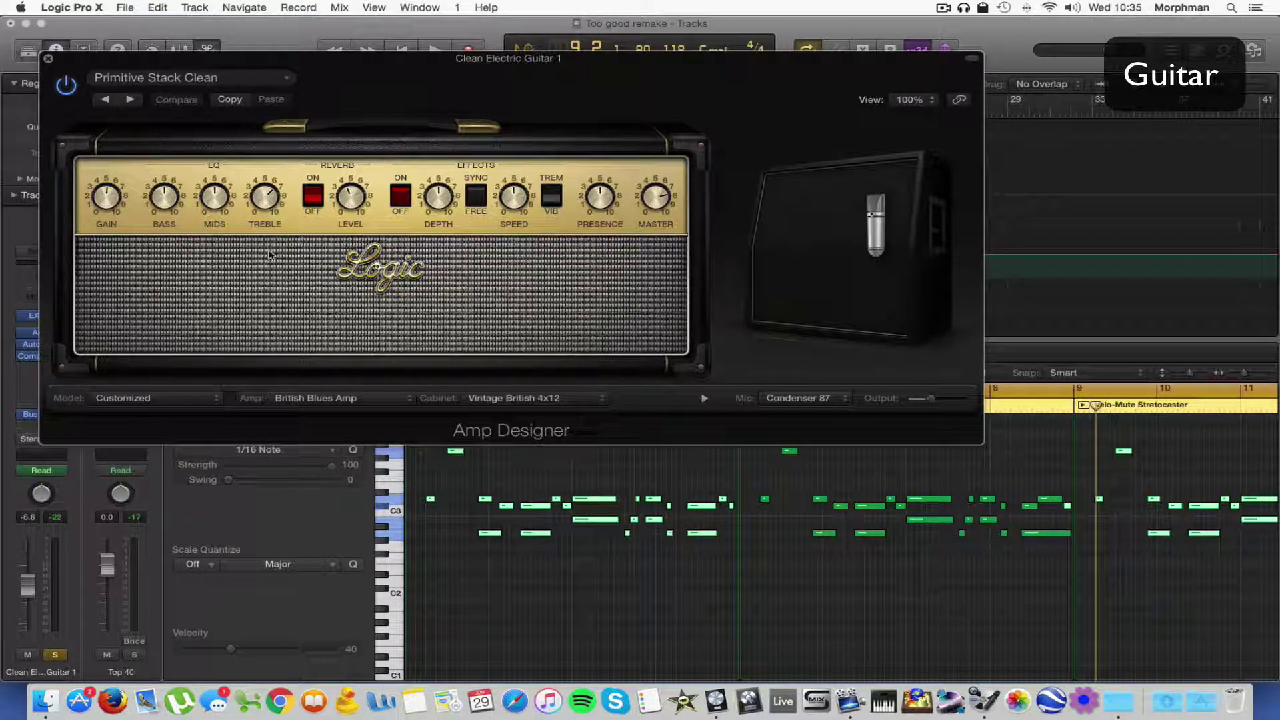
click(48, 59)
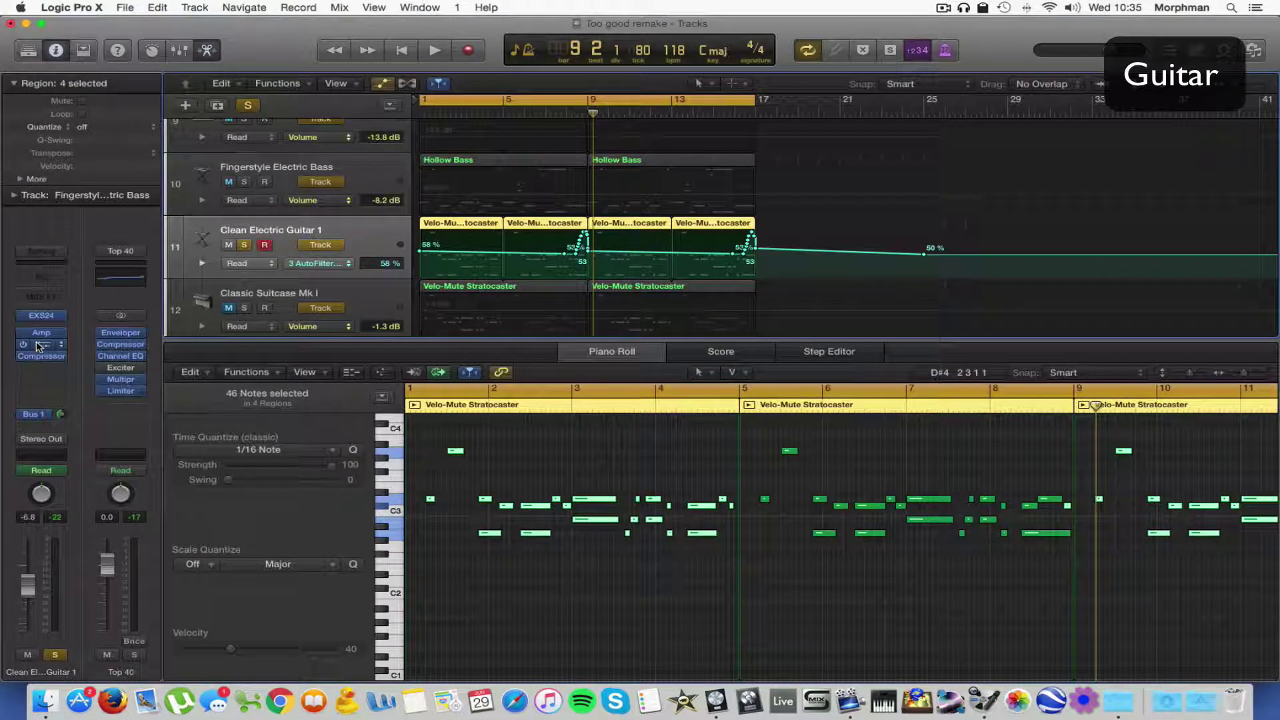
Lower the guitar's AutoFilter cutoff from 58% to 41%, then close AutoFilter.
click(39, 347)
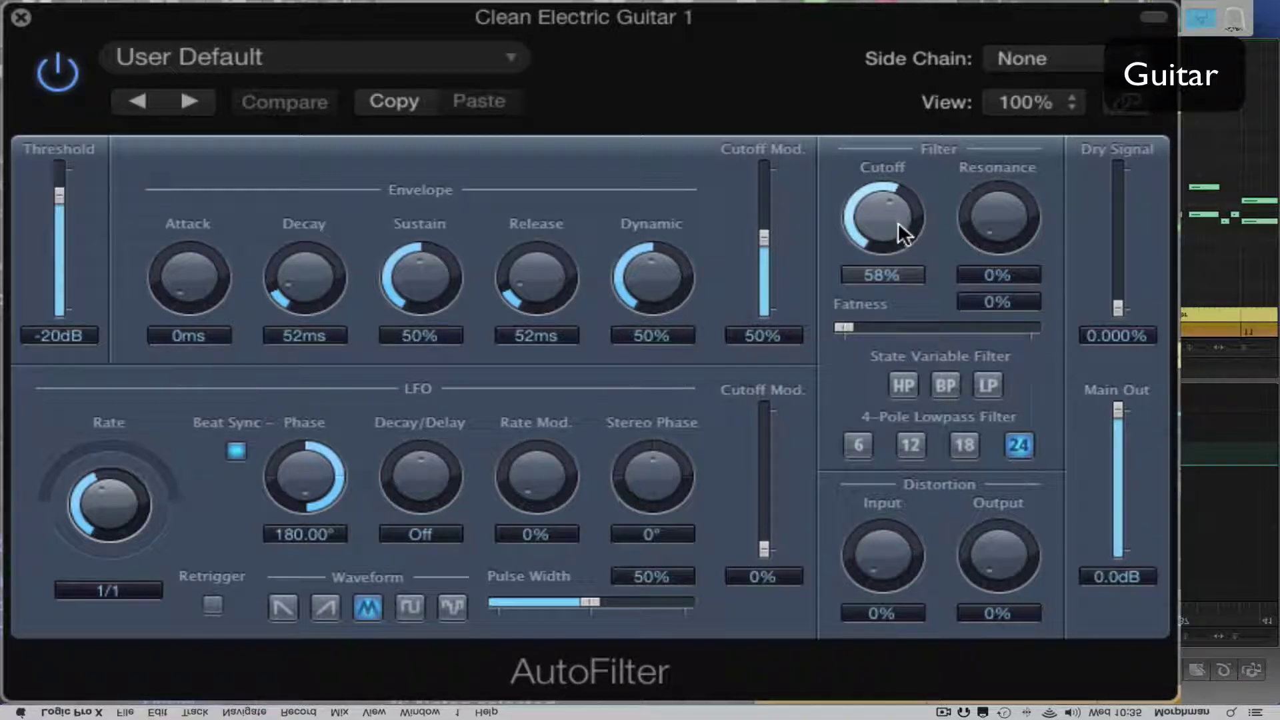
mouse_move(895, 220)
mouse_down()
mouse_move(903, 309)
mouse_move(891, 220)
mouse_up()
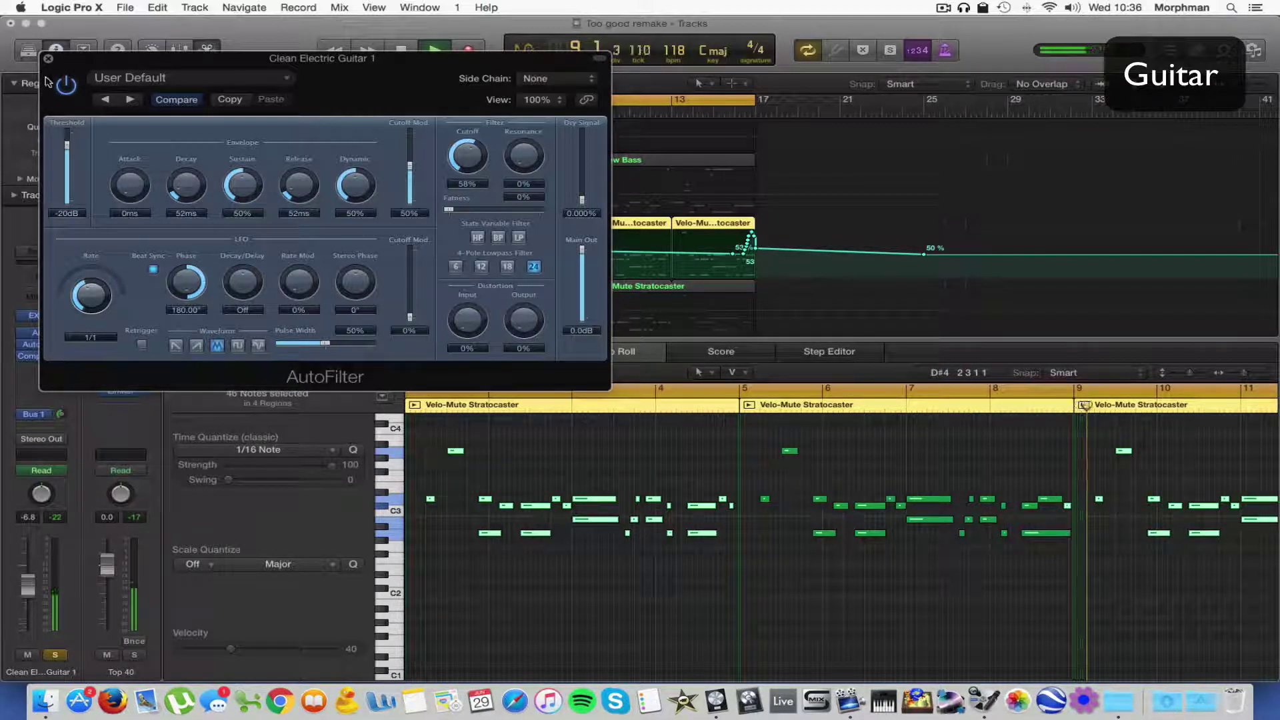
click(47, 58)
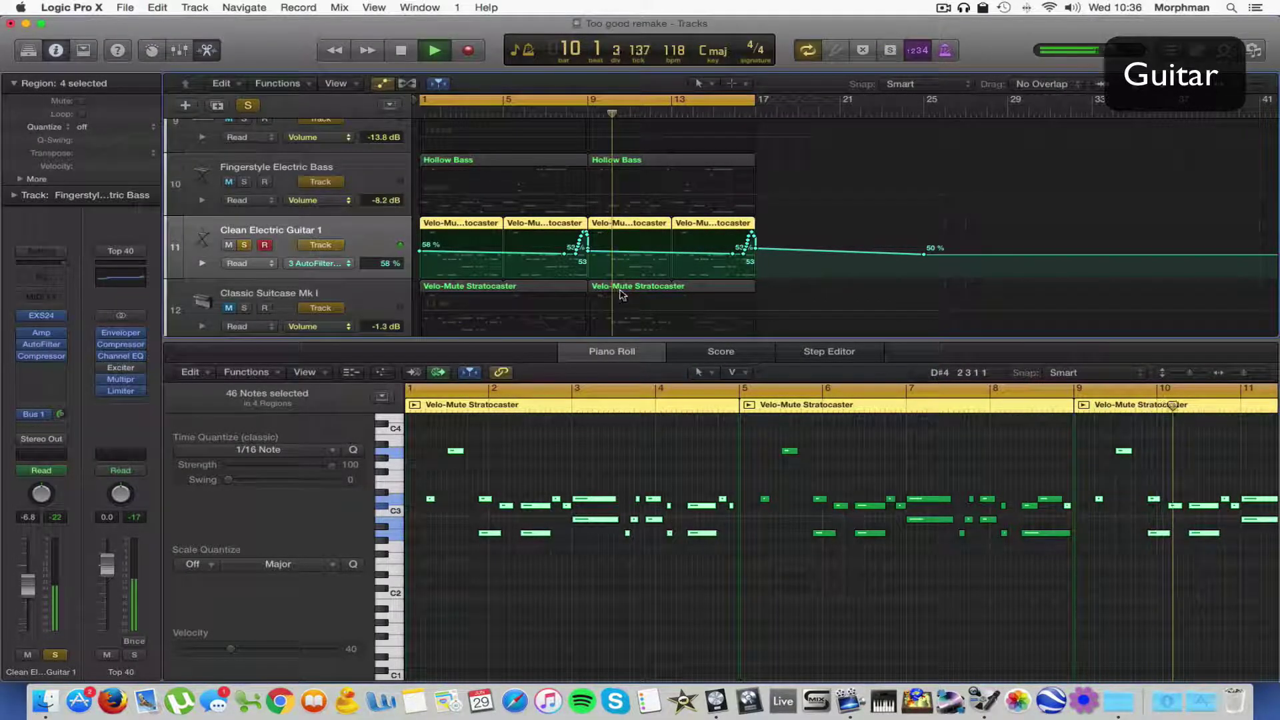
Hide automation, select Classic Suitcase Mk I, unsolo the guitar, and check the e-piano's Amp Designer.
key(a)
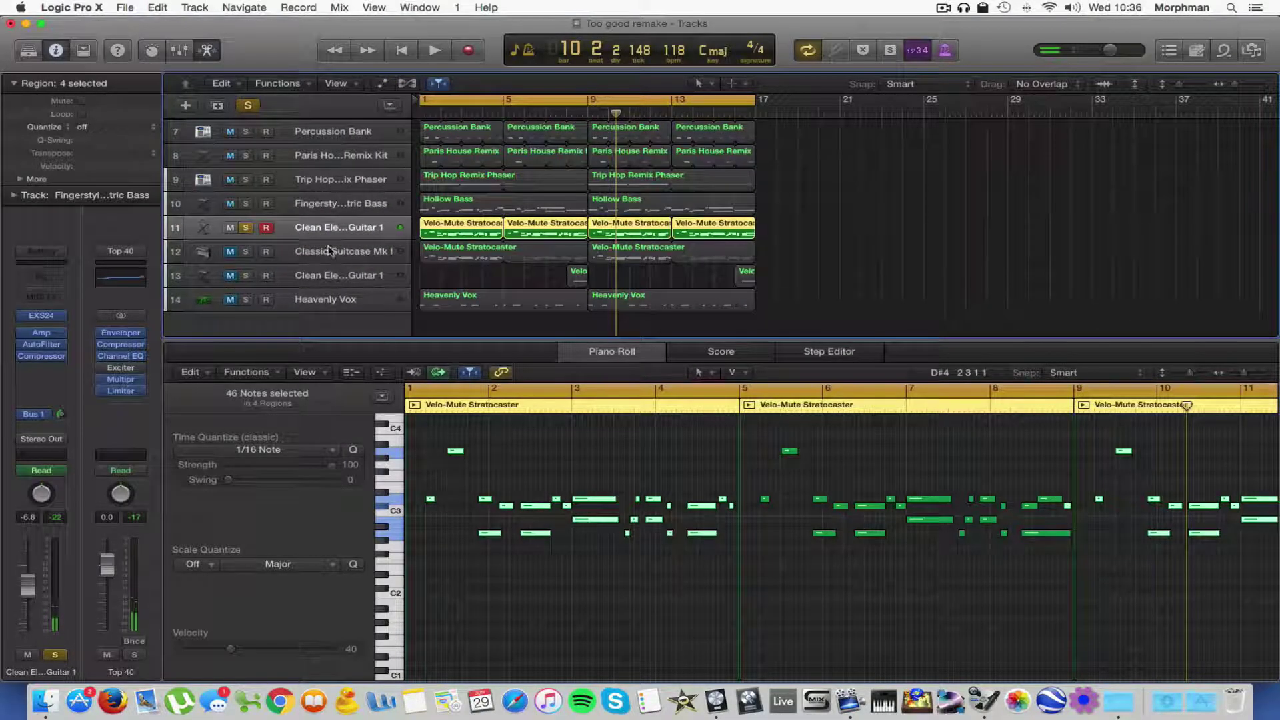
click(330, 250)
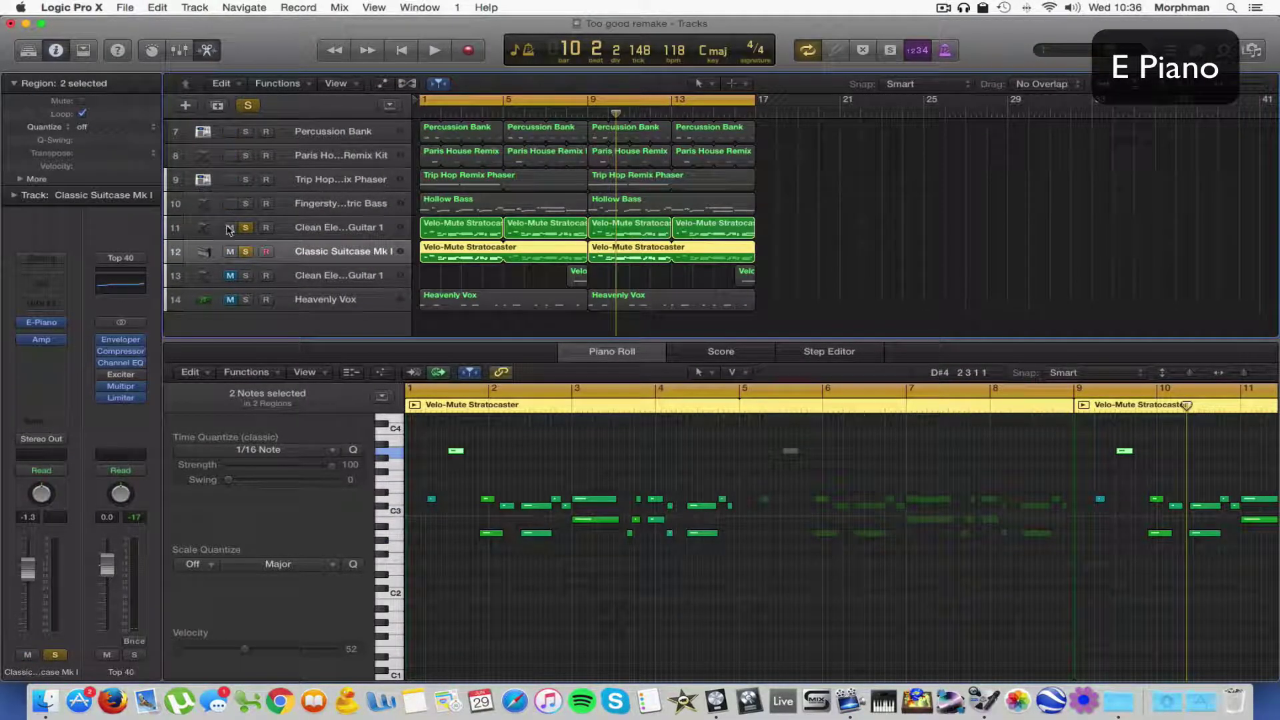
click(246, 228)
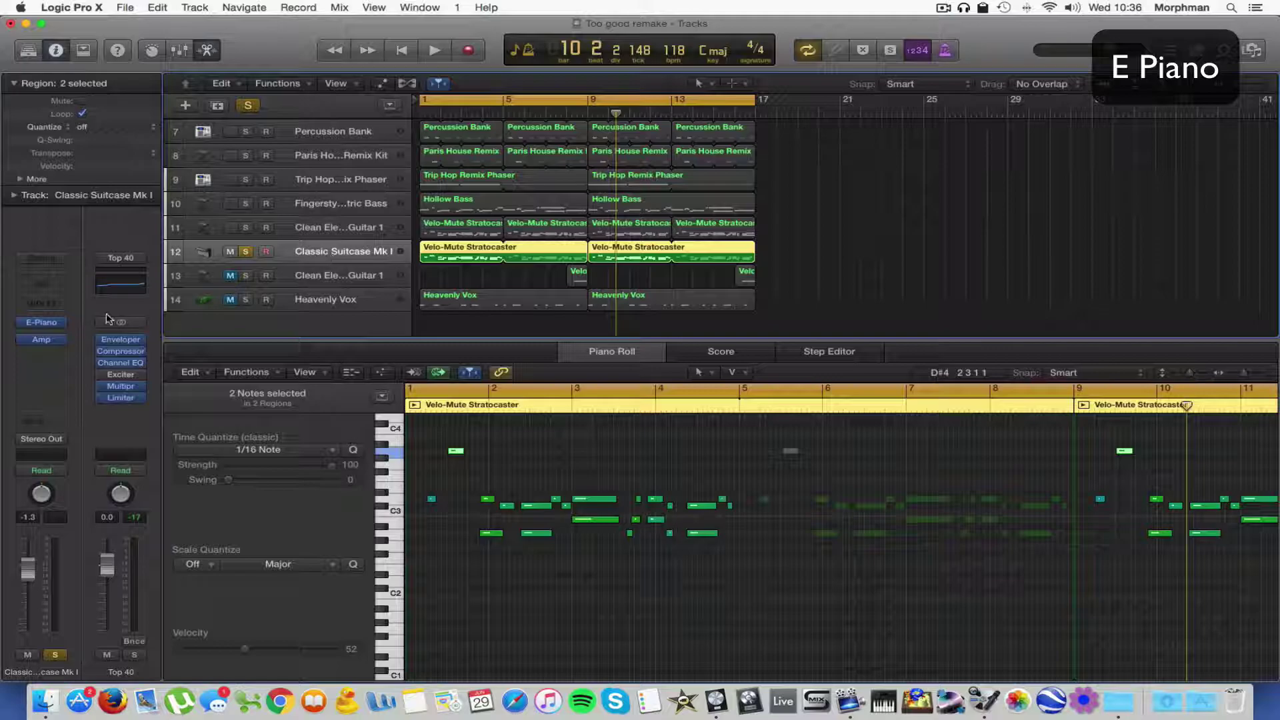
click(42, 341)
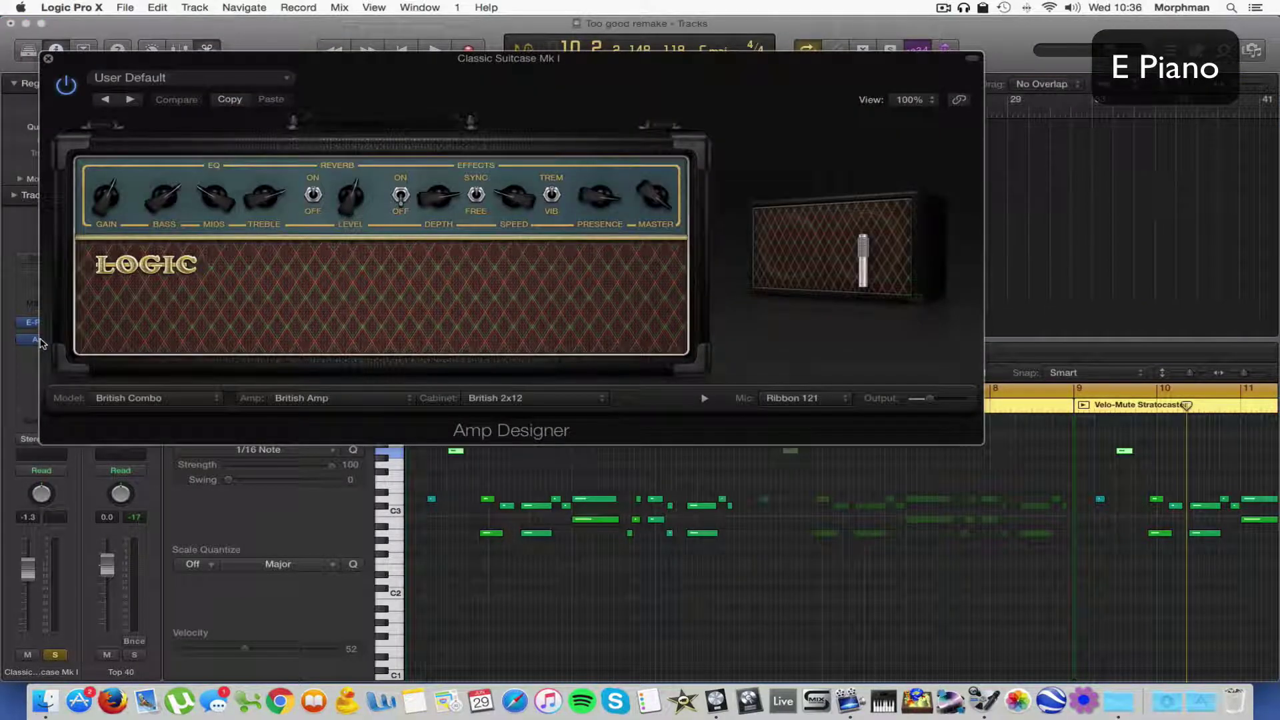
click(48, 61)
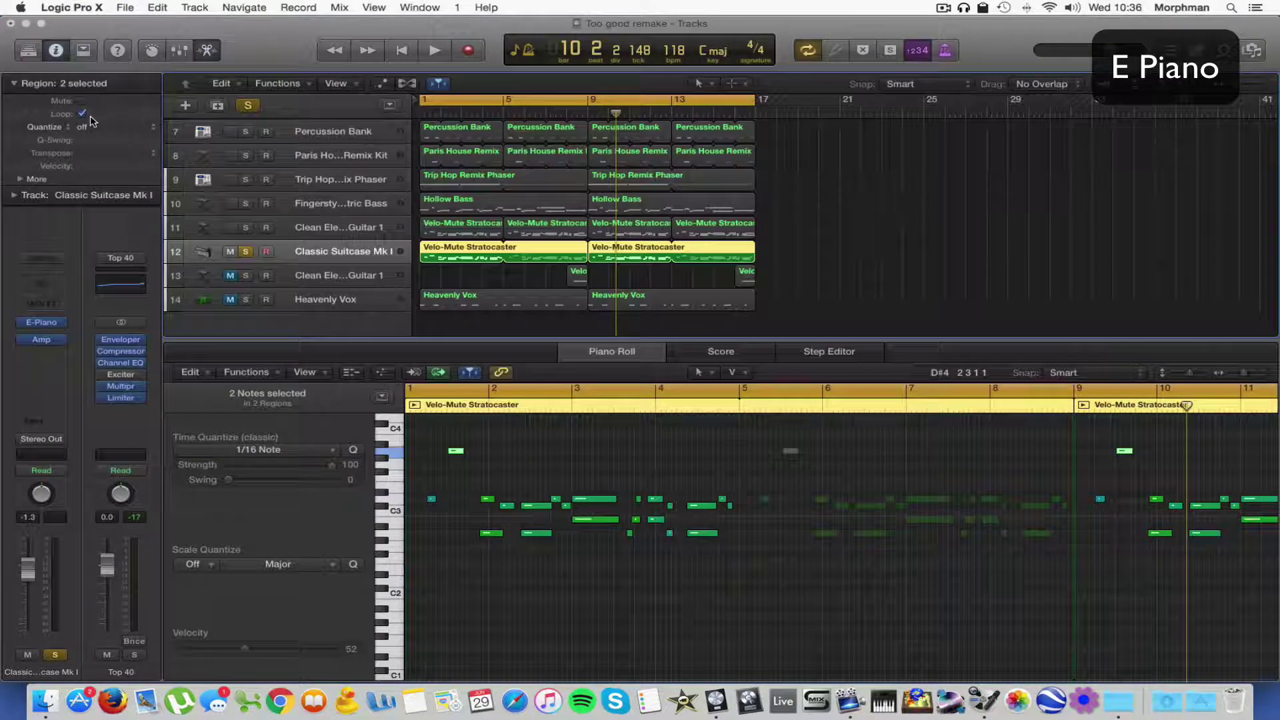
Unmute tracks 7–11, play, solo tracks 11–13, and show the second guitar's notes.
click(231, 252)
key(space)
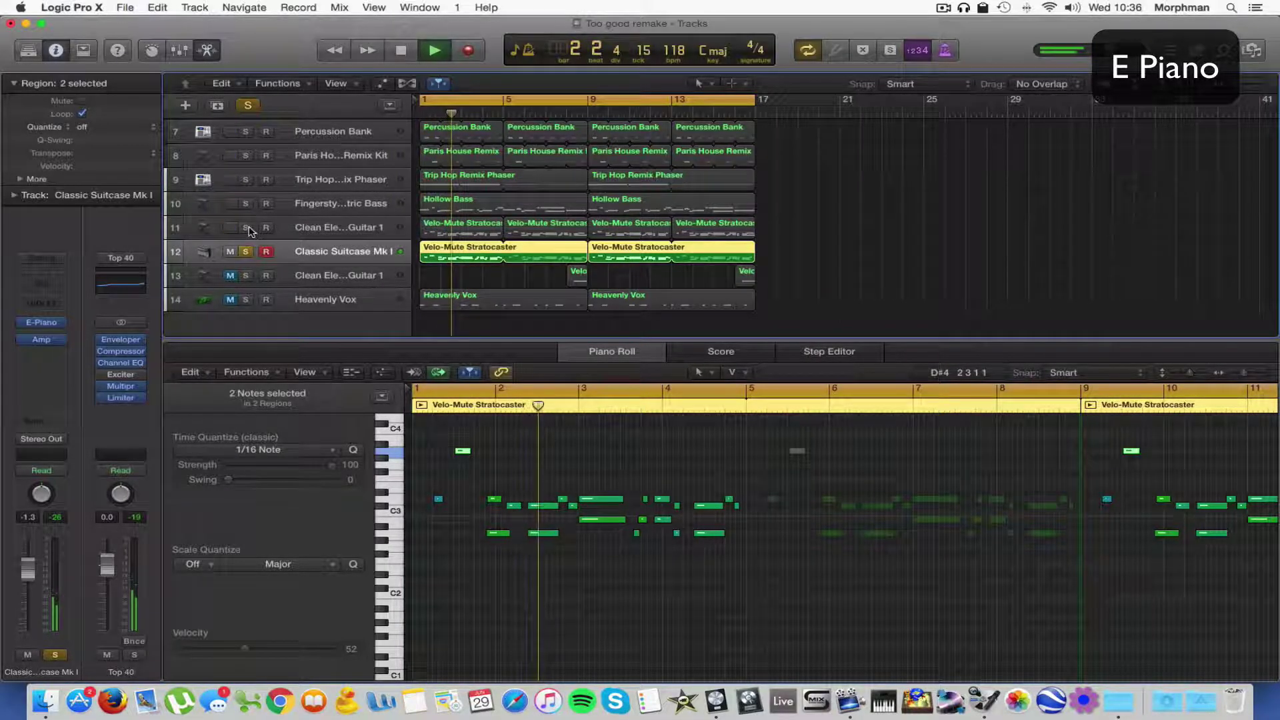
click(246, 227)
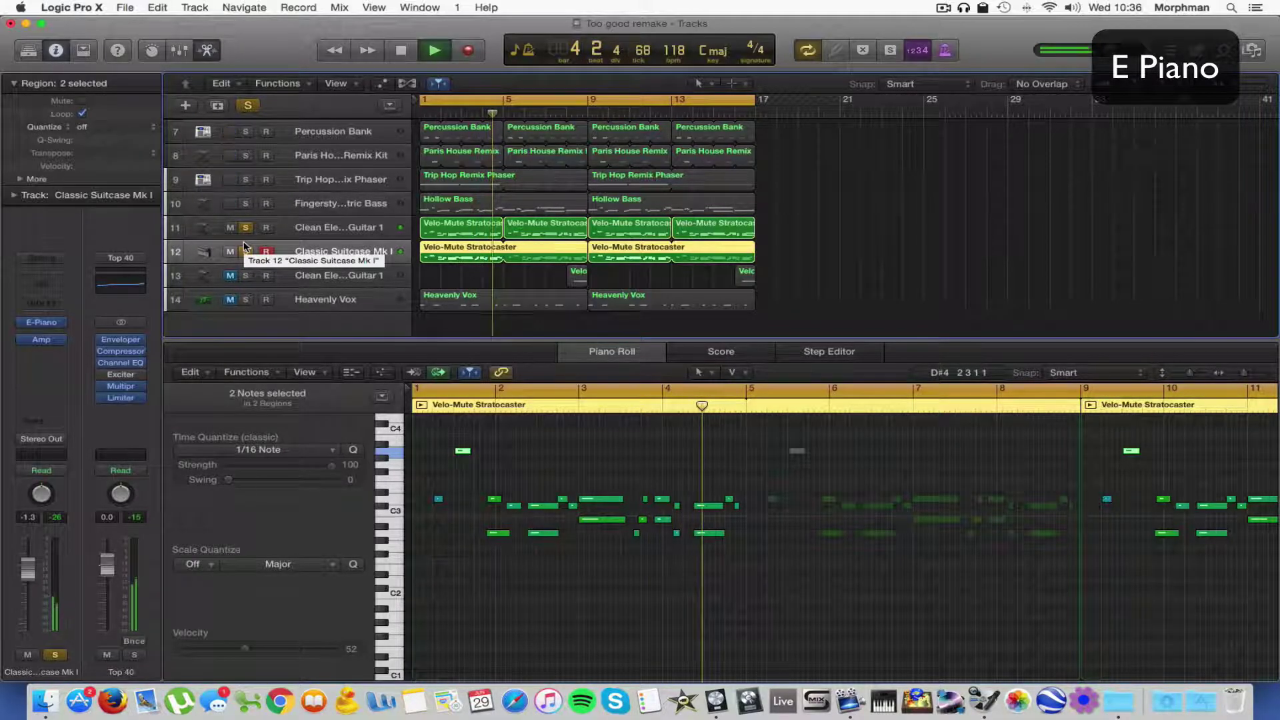
click(246, 251)
click(246, 275)
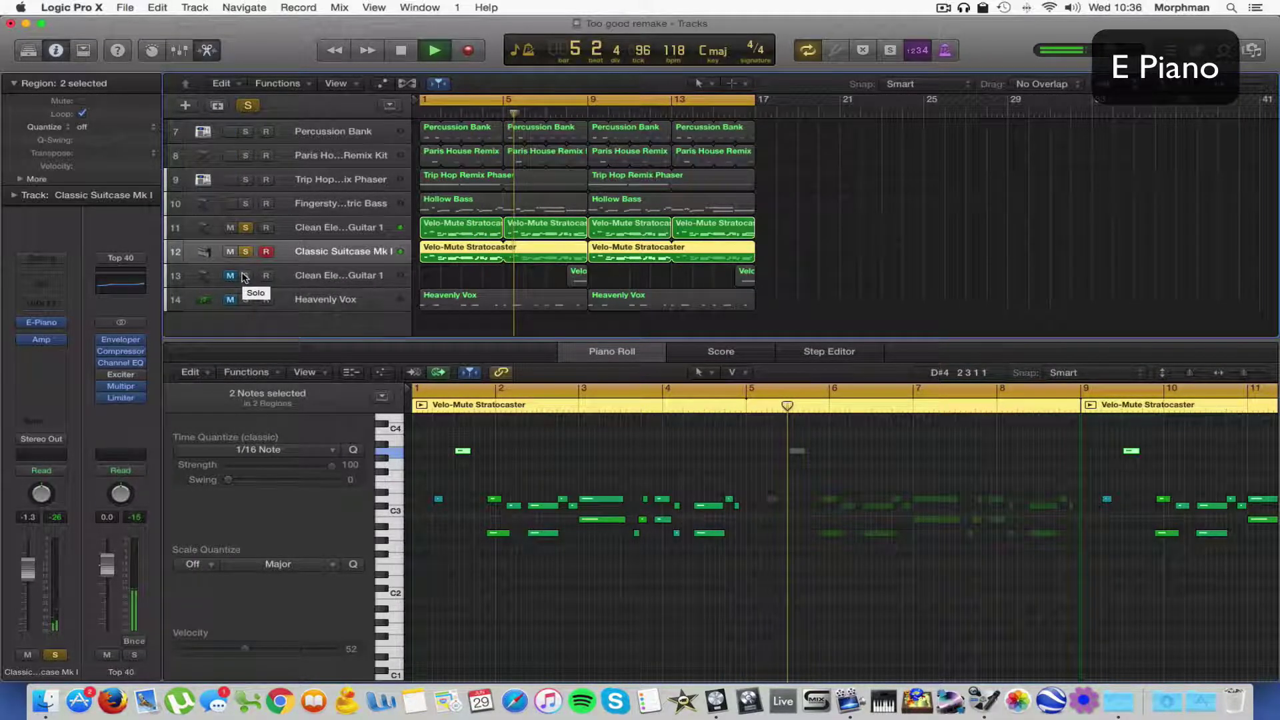
click(352, 285)
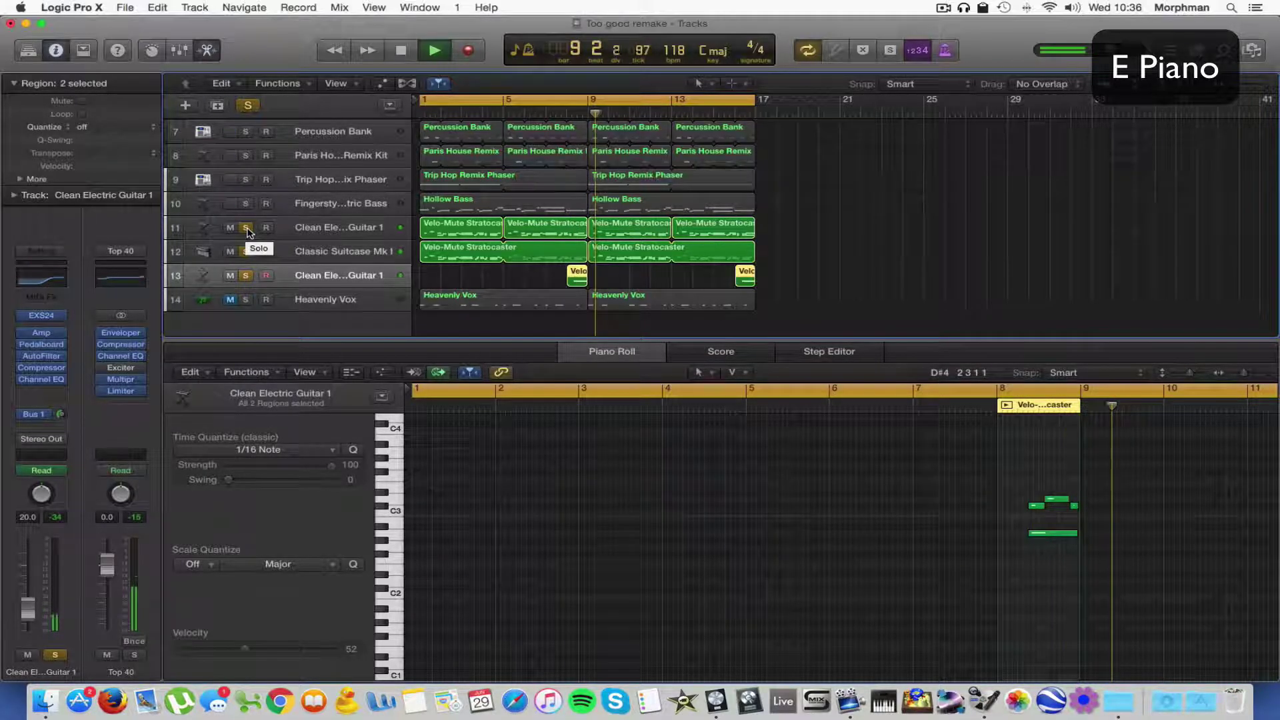
Unsolo all tracks to hear the full arrangement, then stop near bar 5.
click(247, 228)
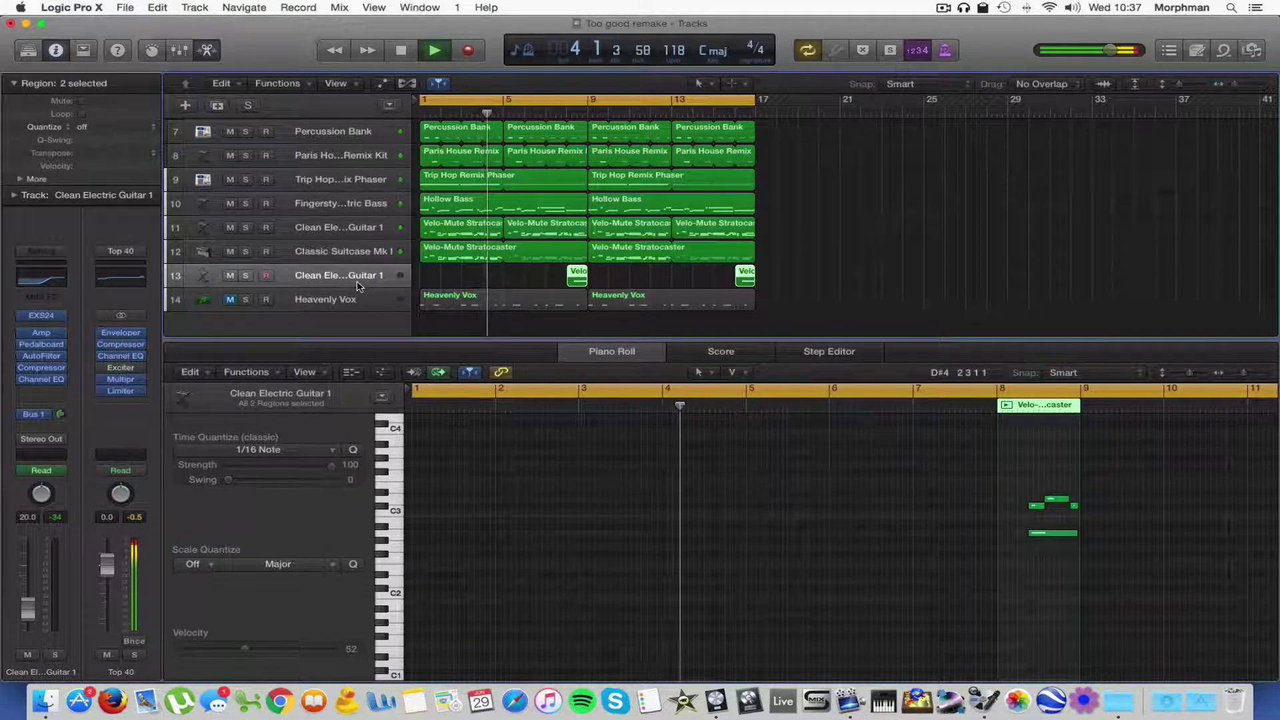
key(space)
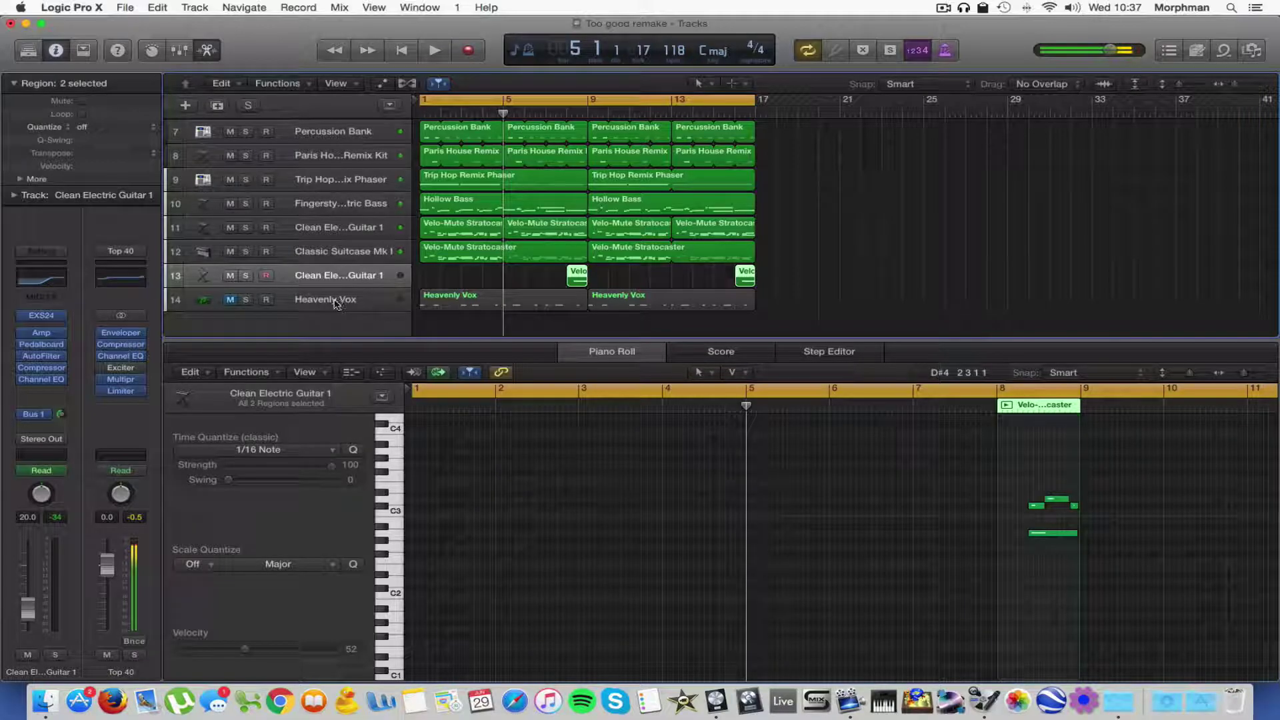
Select and unmute Heavenly Vox, then view its Alchemy preset and close it.
click(328, 305)
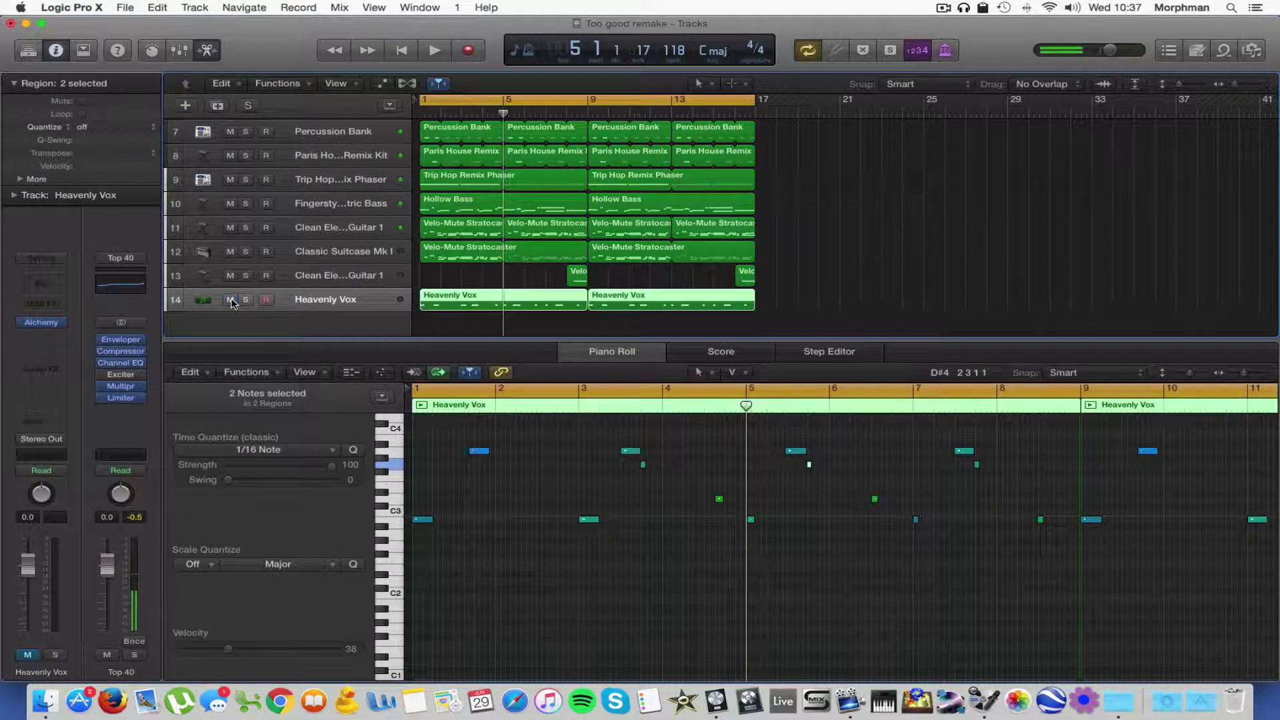
click(233, 301)
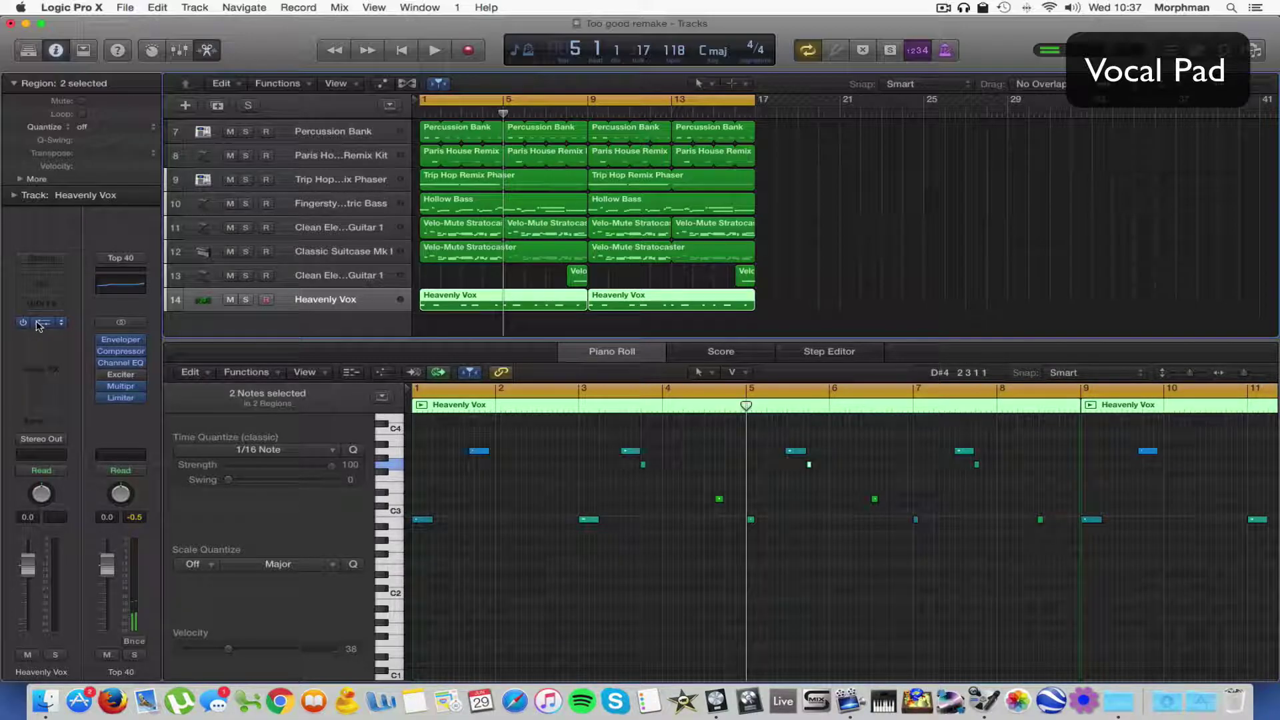
click(37, 323)
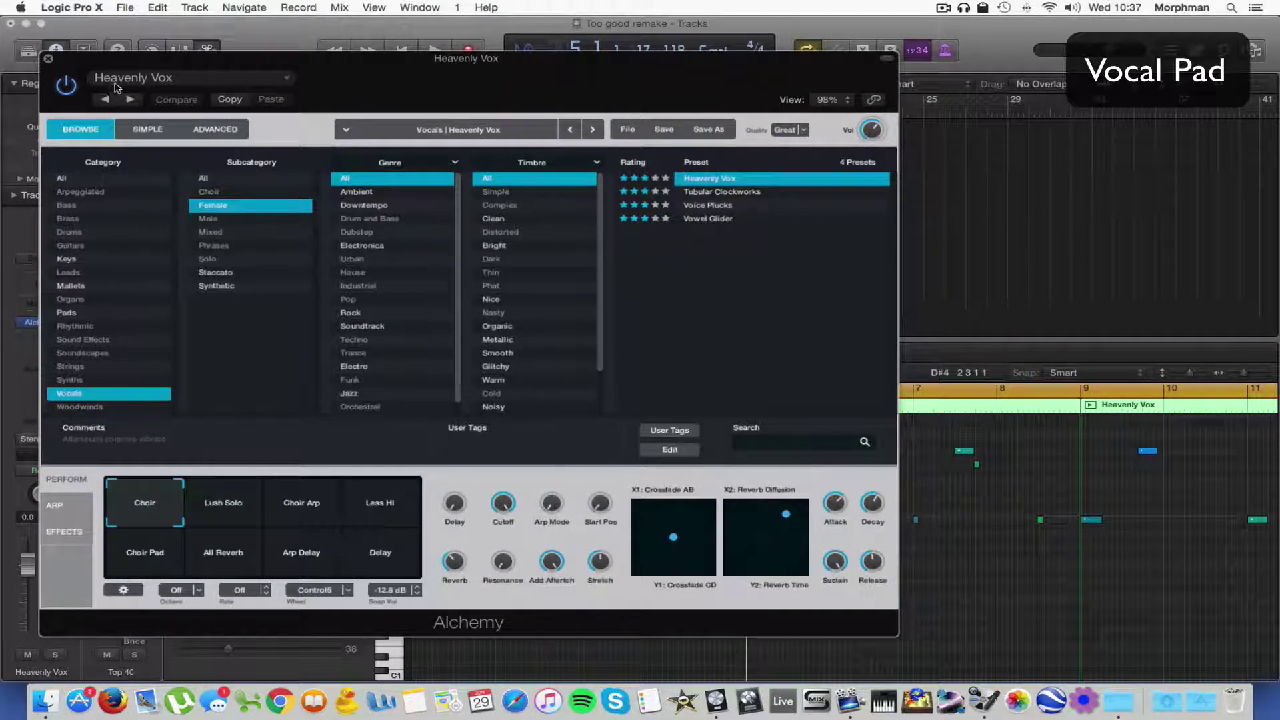
click(49, 58)
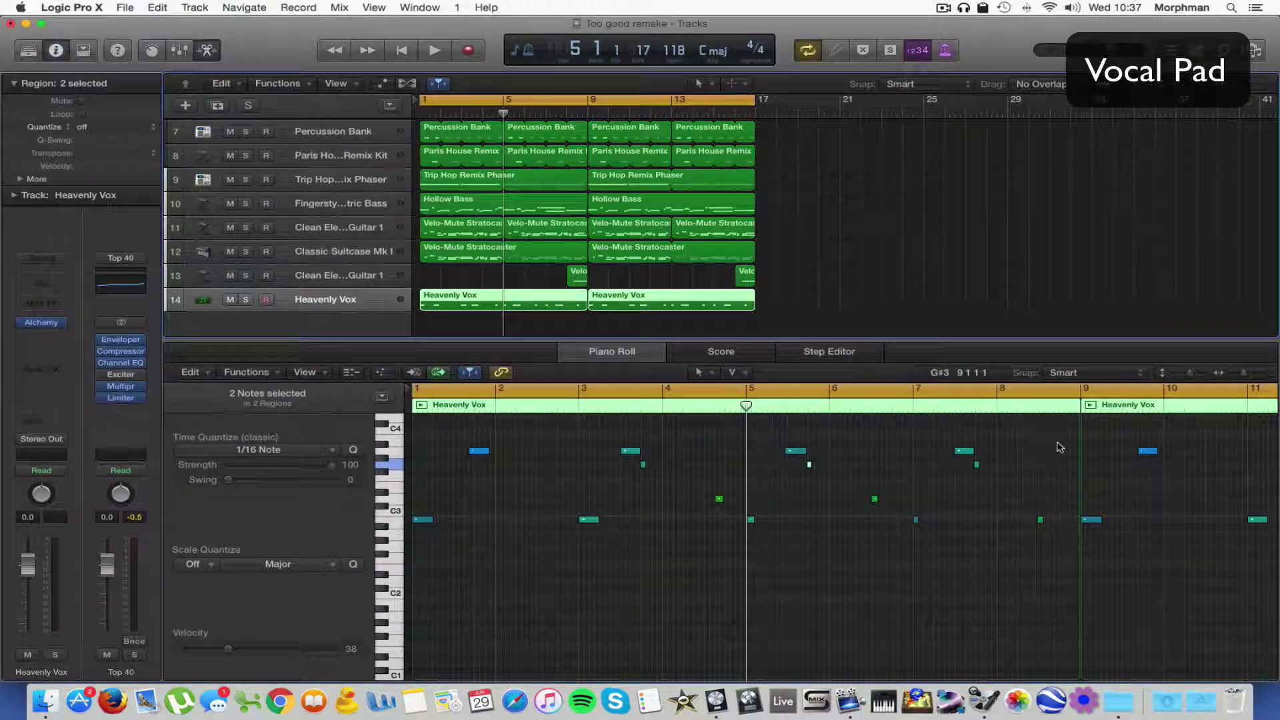
Select only the first Heavenly Vox region, play from bar 1, and close the Piano Roll.
click(944, 292)
click(502, 304)
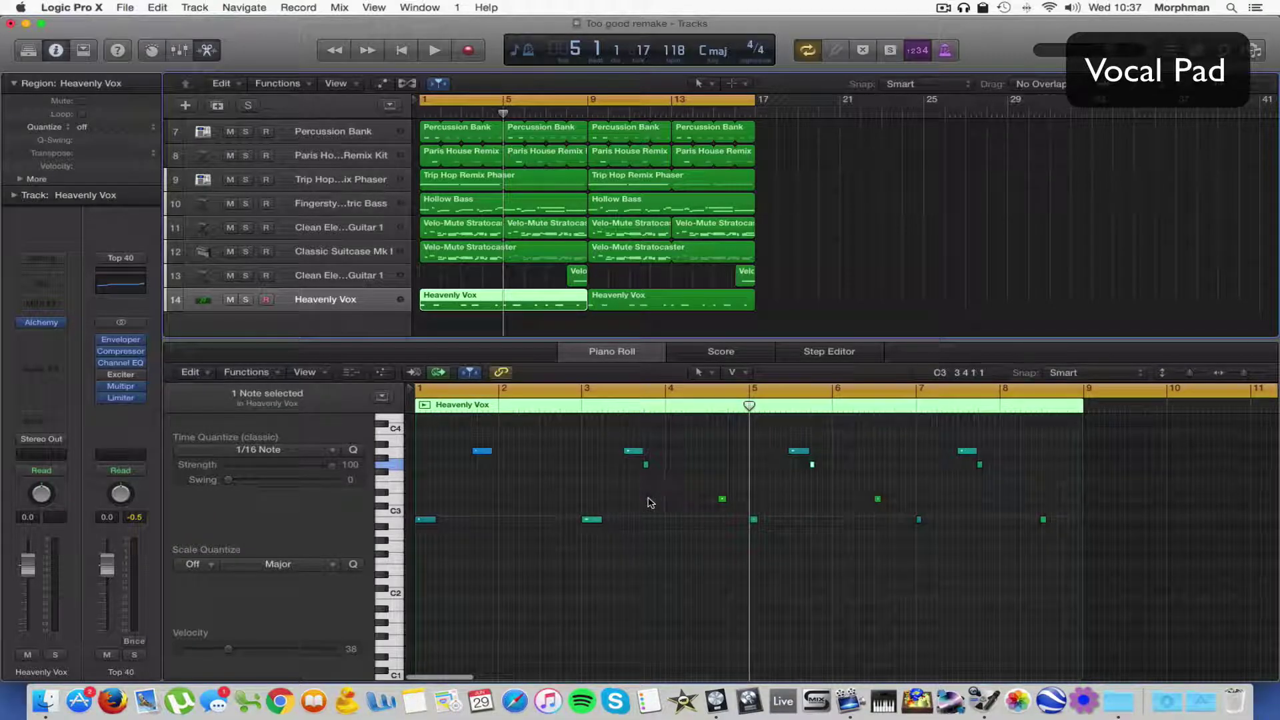
key(Return)
key(space)
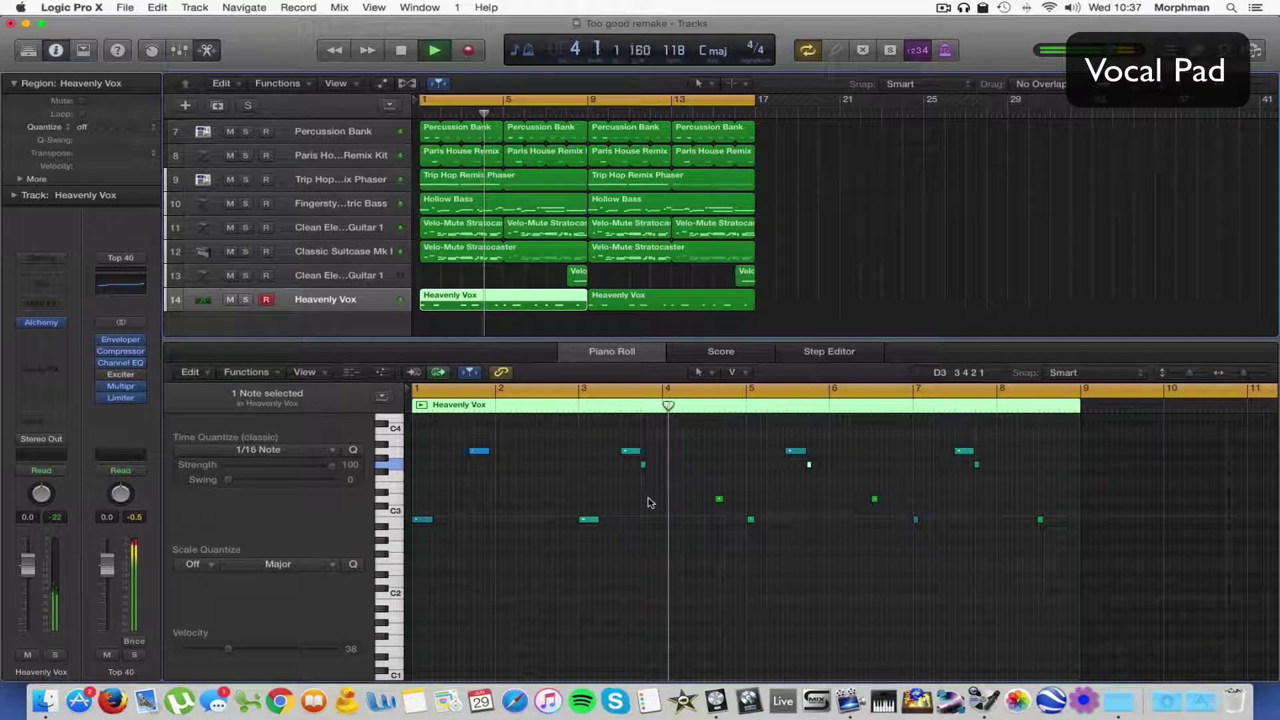
key(p)
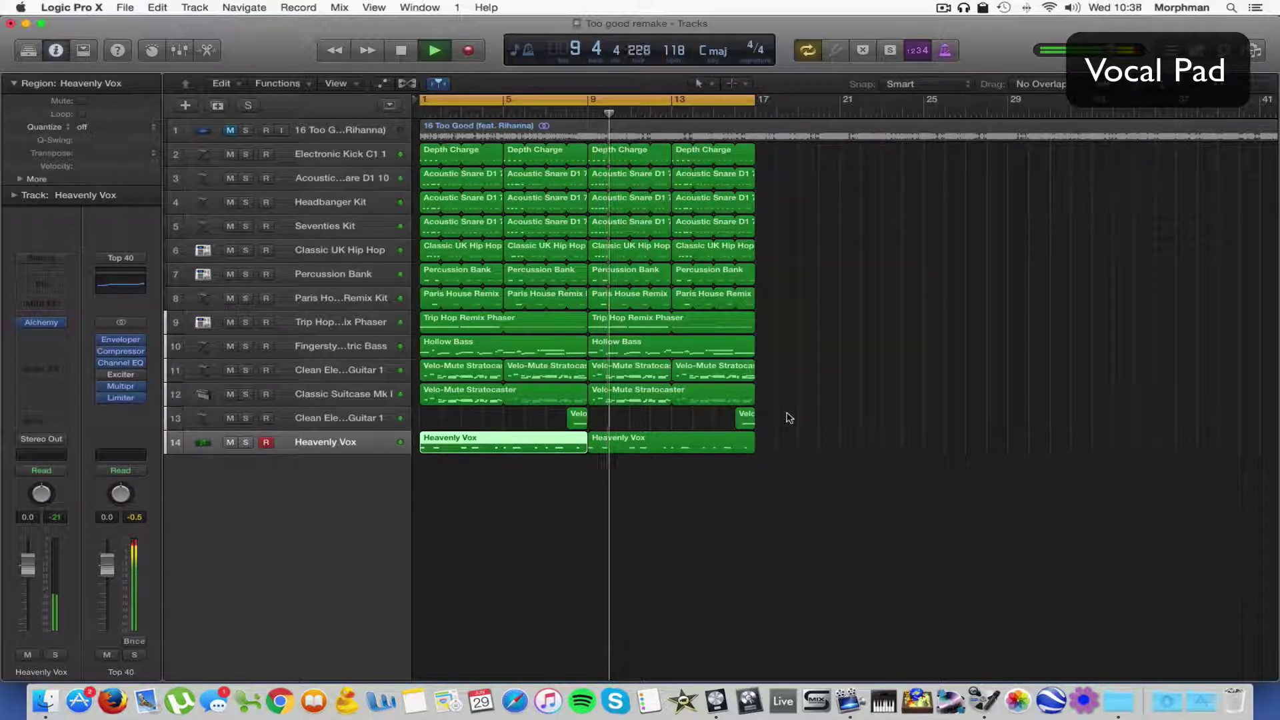
key(space)
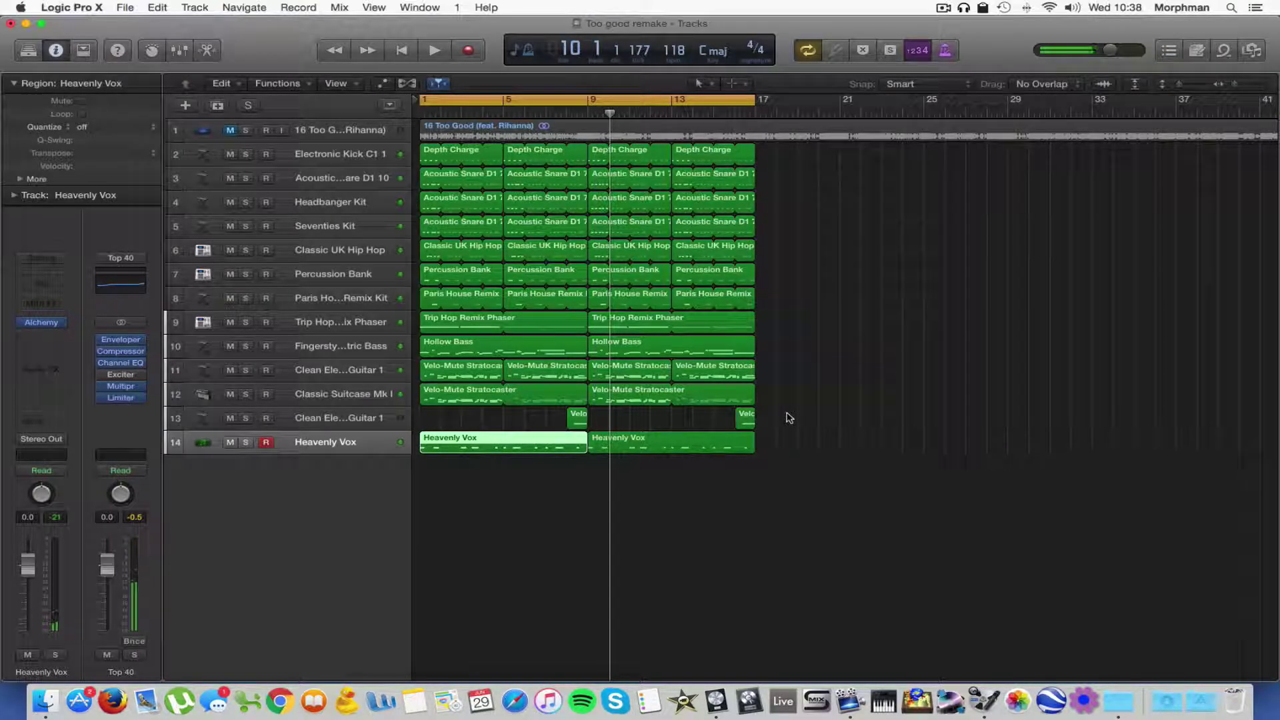